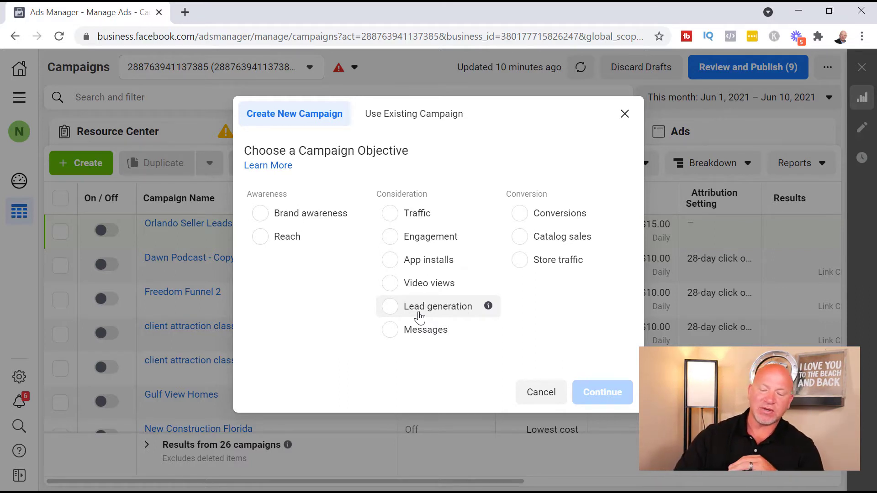
Choose Lead generation as the objective for the new campaign
click(419, 317)
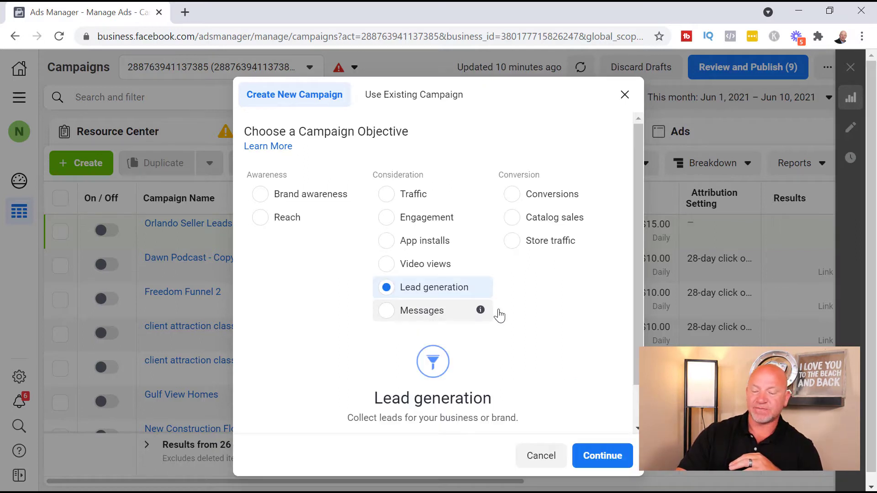
mouse_move(478, 309)
scroll(595, 346, down, 1)
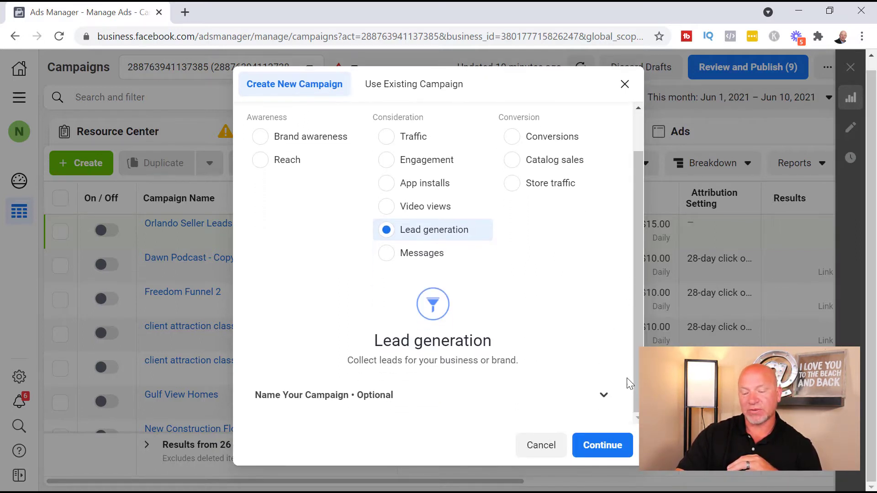
Name the campaign "New Construction" in the optional naming section
click(604, 395)
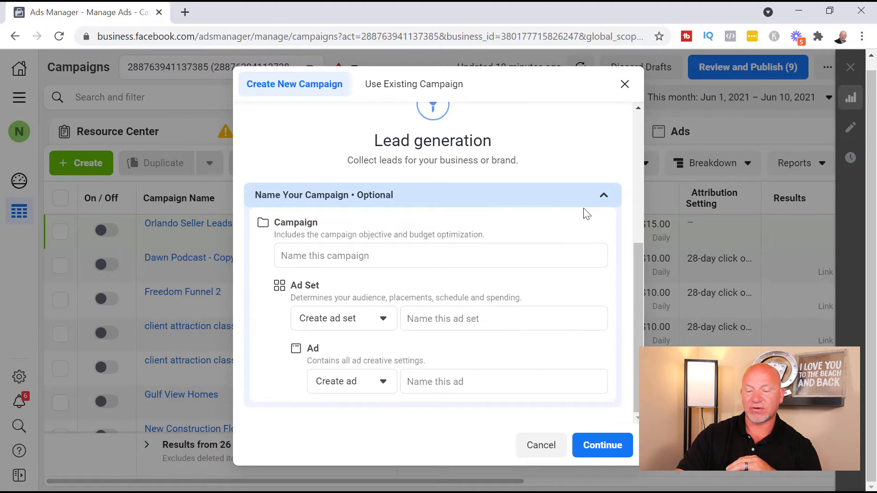
click(414, 260)
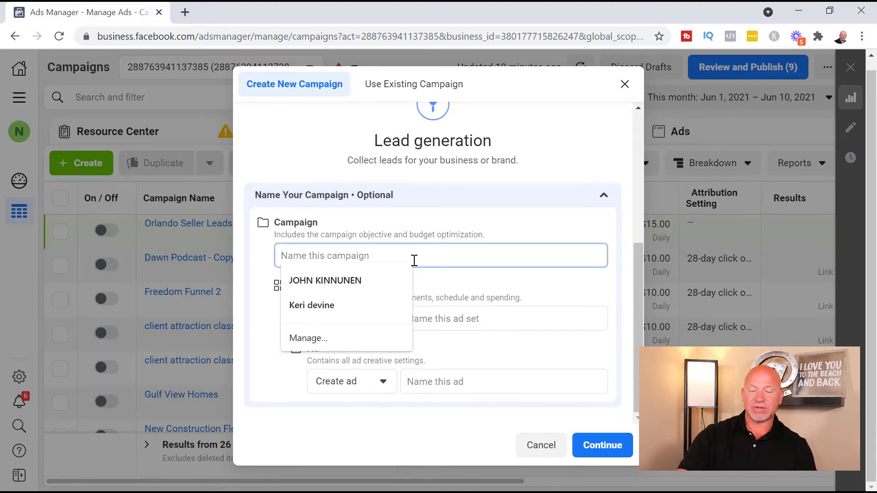
text(n)
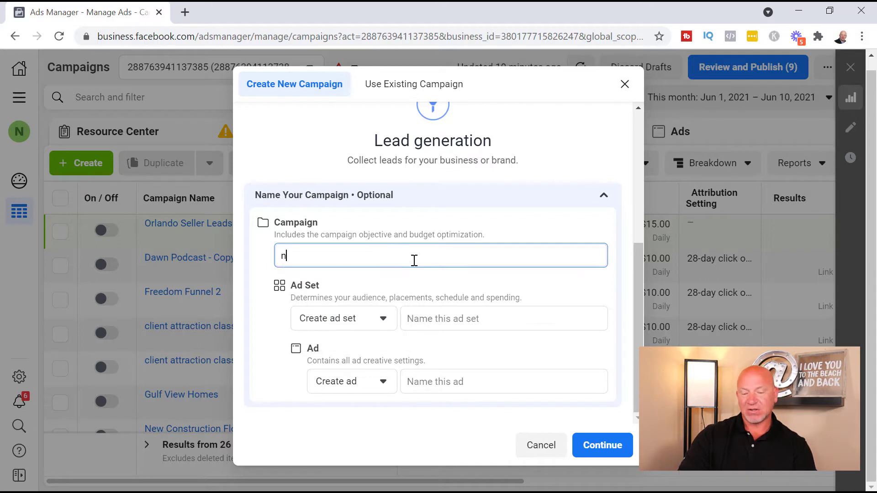
key(BackSpace)
text(New )
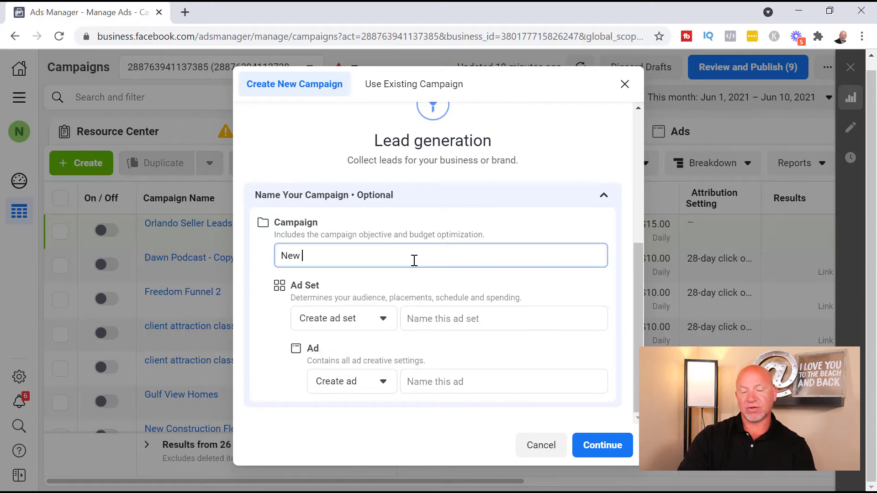
text(Constr)
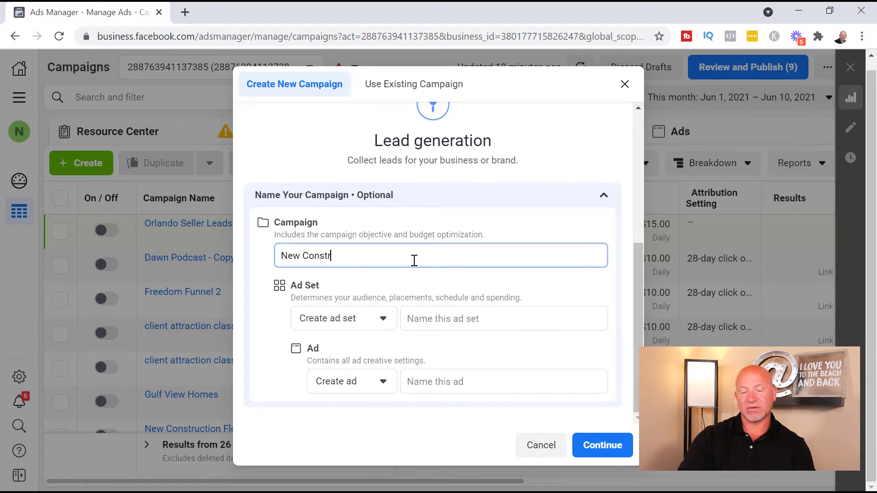
text(uction)
key(Tab)
key(Tab)
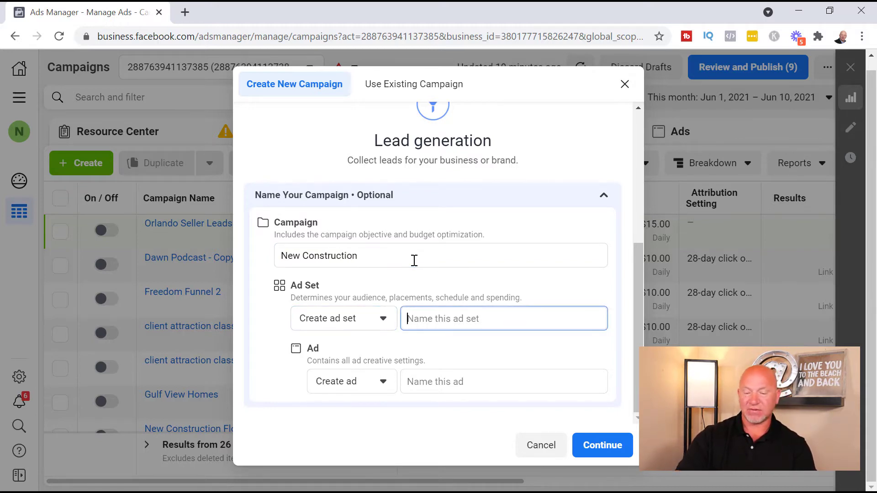
Name both the ad set and the ad "New Construction" and continue to the campaign settings
text(New Construction)
key(Tab)
key(Tab)
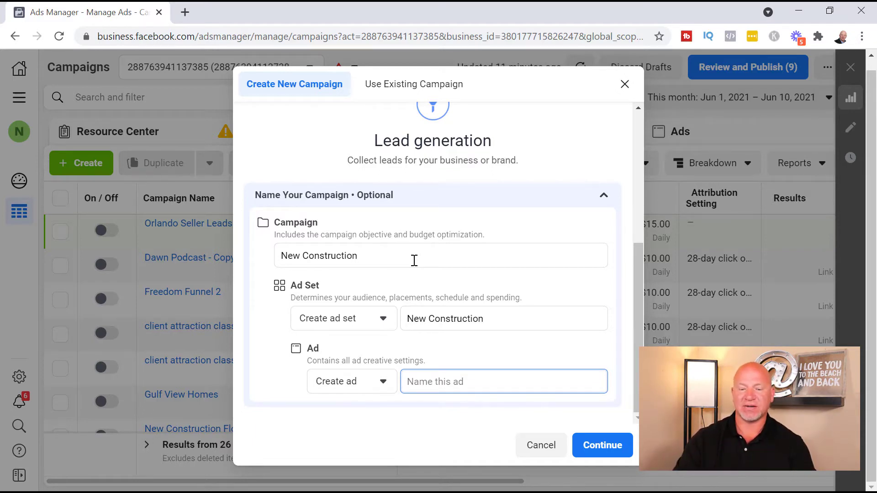
text(N)
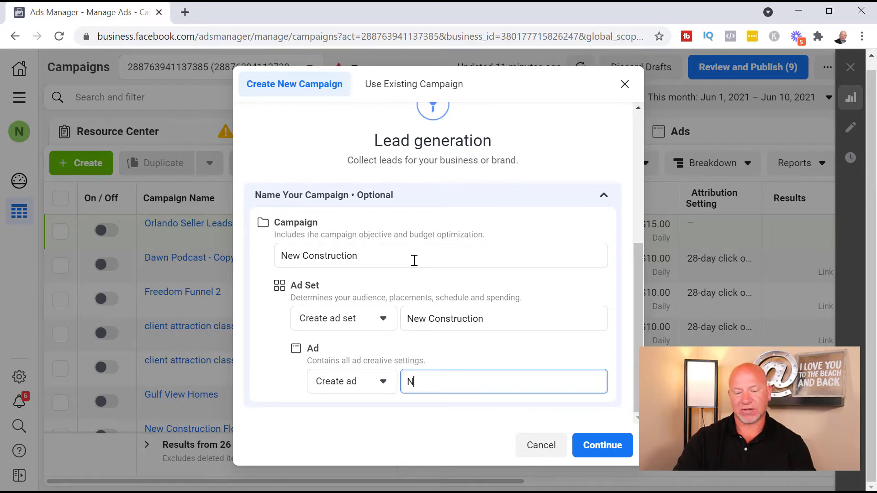
text(ew Construction)
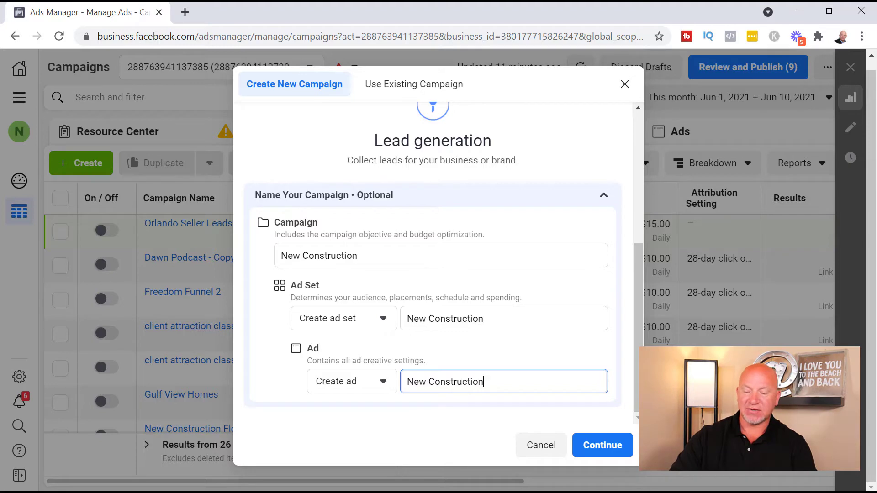
click(610, 446)
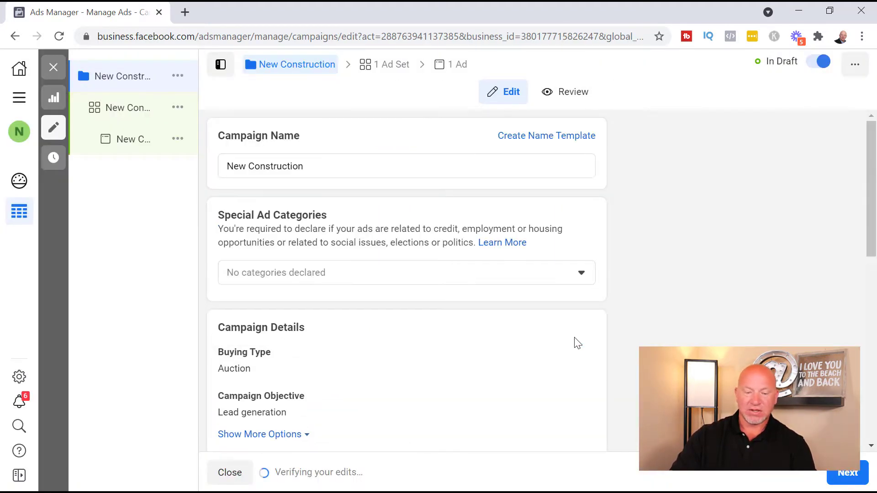
Declare Housing as the campaign's special ad category
click(467, 274)
scroll(464, 279, down, 2)
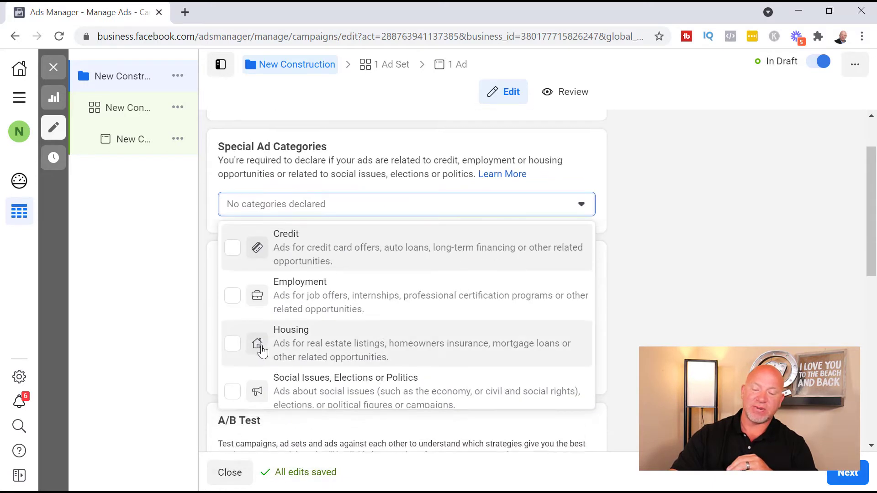
click(233, 343)
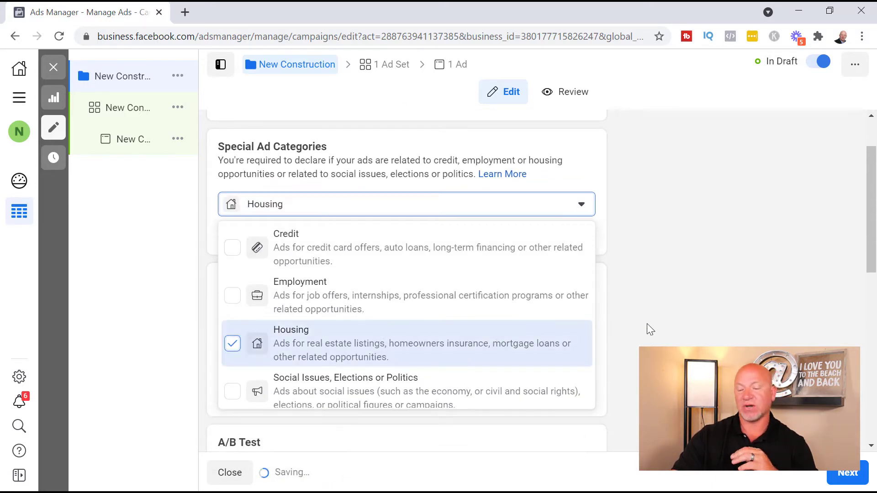
click(615, 325)
Set the daily campaign budget to $10.00 under Campaign Budget Optimization
scroll(614, 321, down, 3)
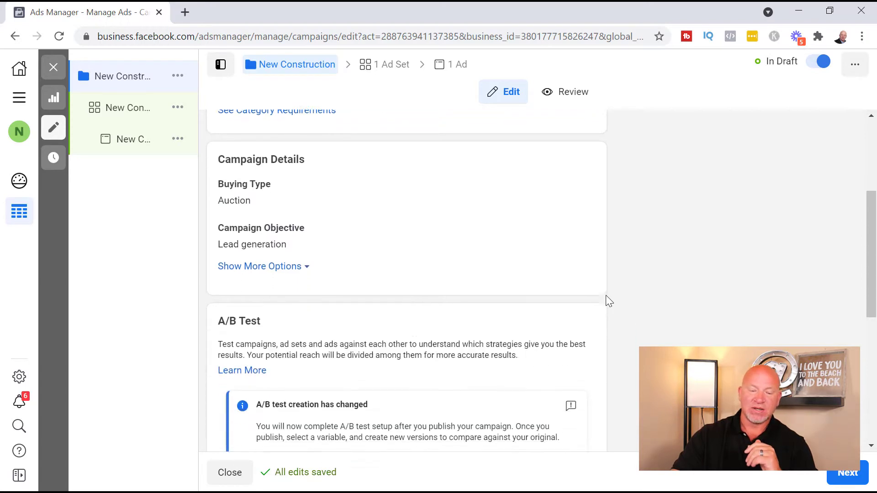
scroll(267, 228, down, 1)
scroll(356, 233, down, 1)
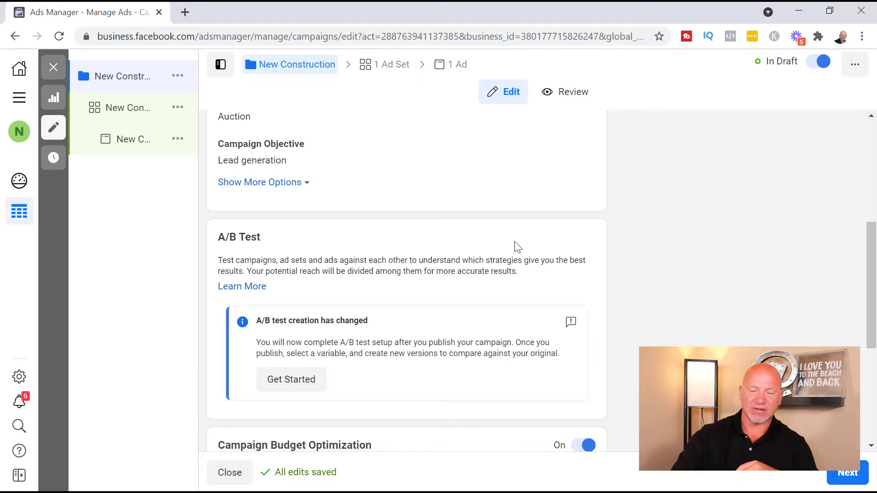
scroll(457, 249, down, 5)
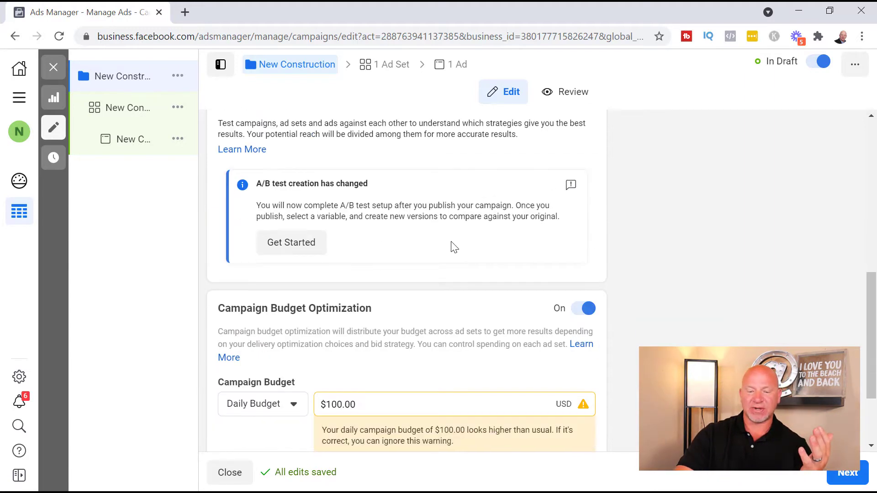
scroll(454, 268, down, 1)
click(343, 293)
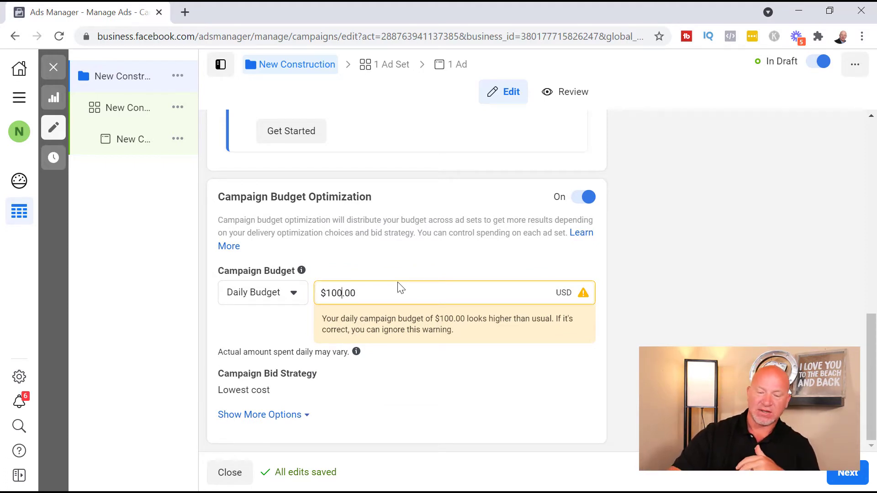
key(BackSpace)
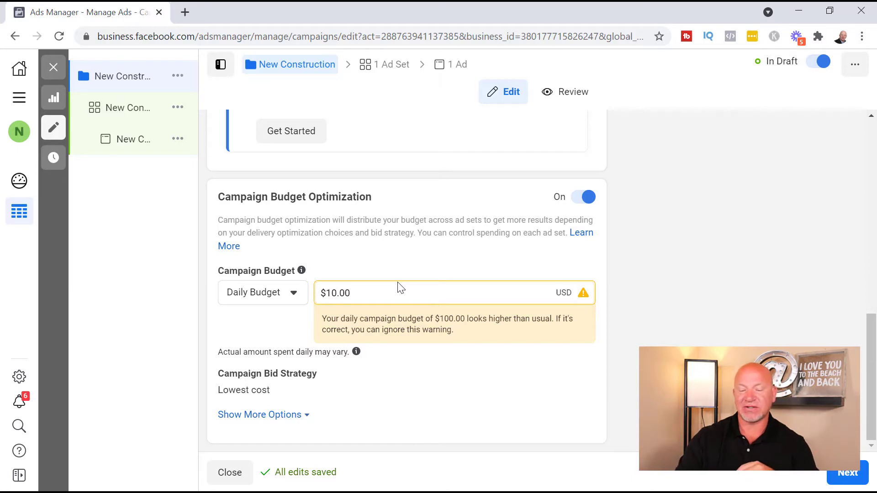
click(435, 257)
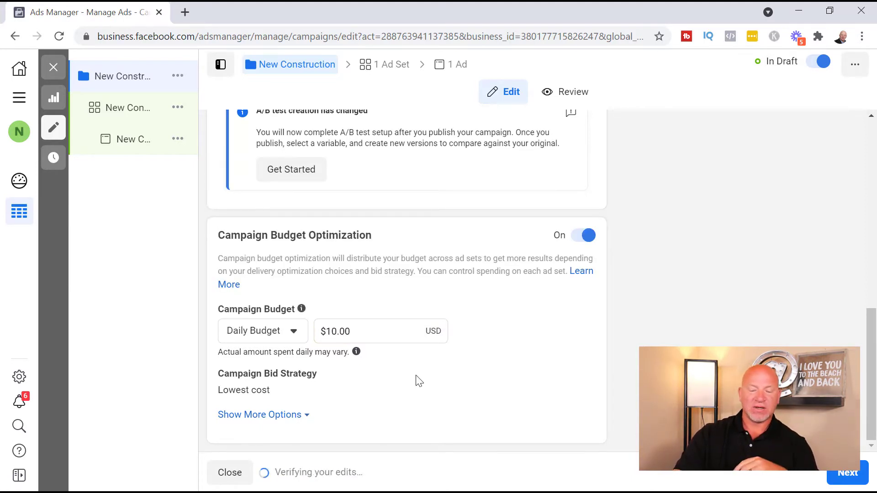
Try Lifetime Budget as the campaign budget type, and switch back to a daily budget of $10.00
click(293, 330)
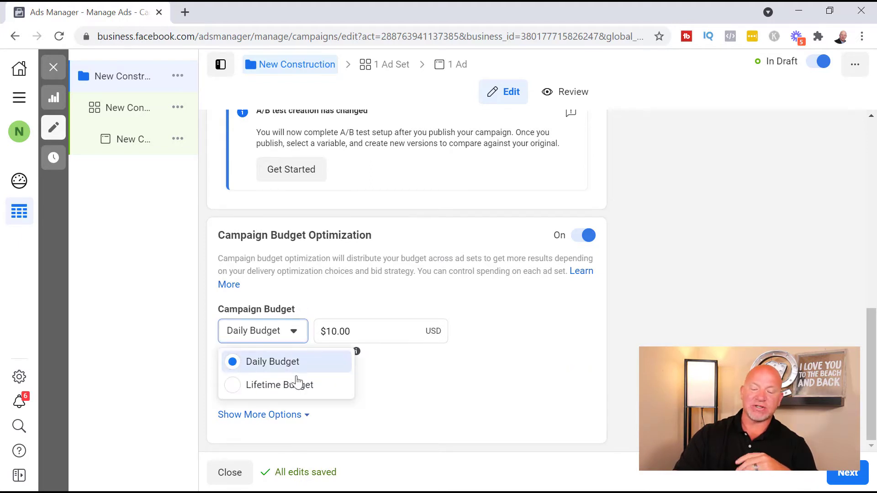
click(309, 383)
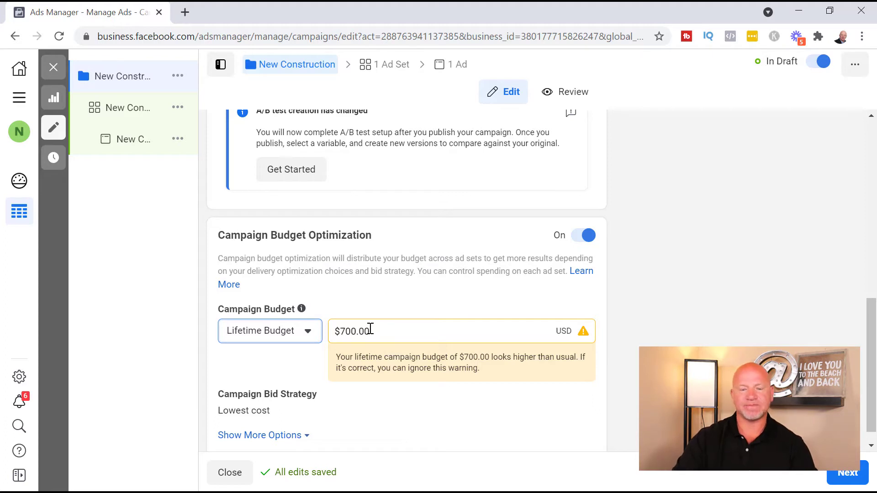
right_click(304, 332)
click(287, 328)
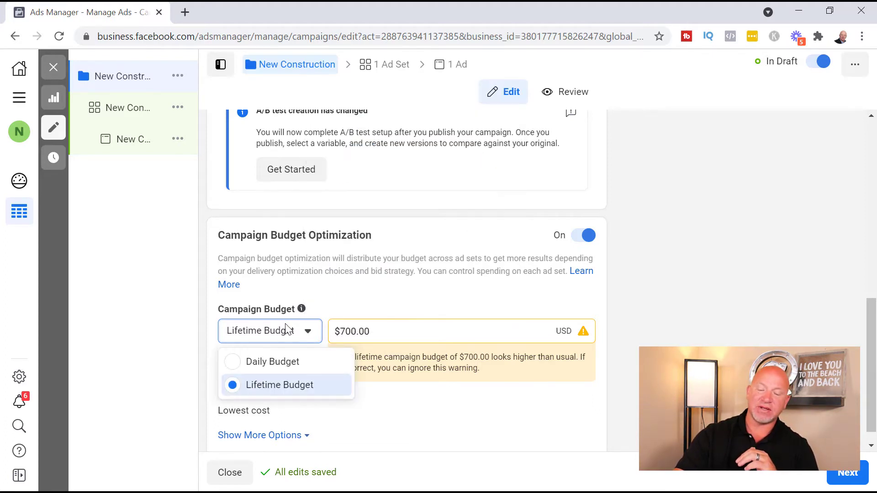
click(275, 360)
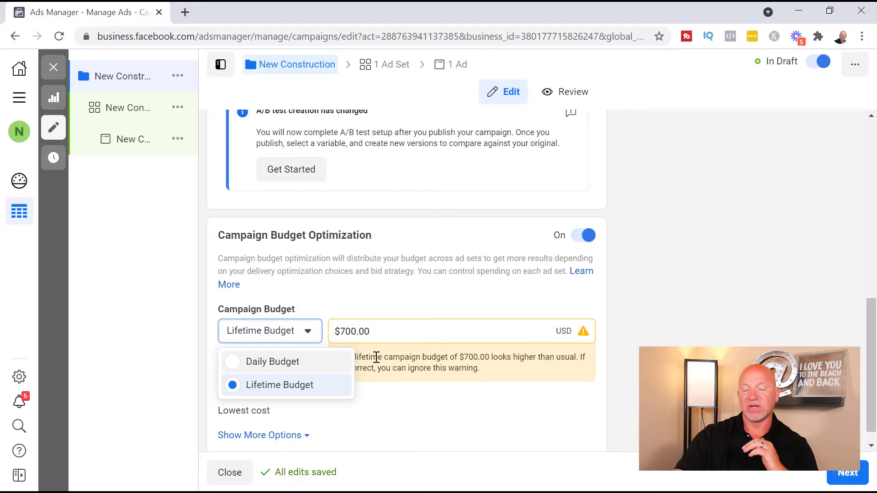
click(347, 332)
key(BackSpace)
click(465, 276)
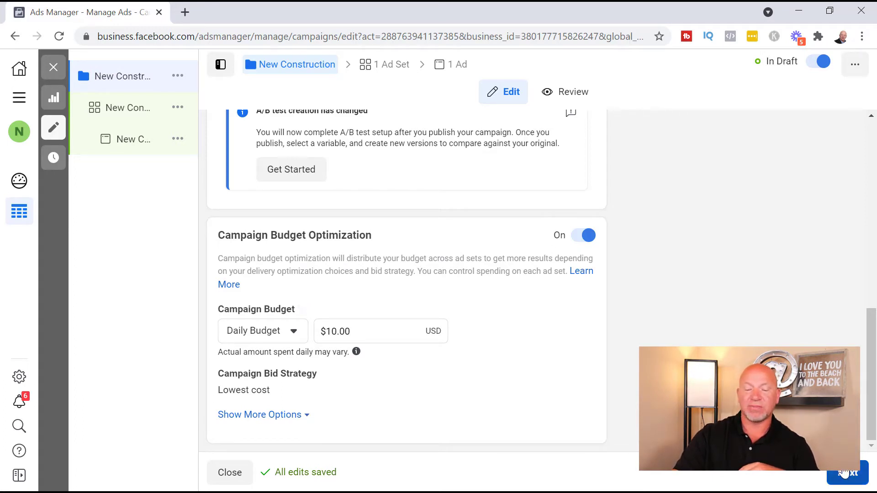
Look over the ad set's name, lead method and page settings, and return to the campaign level to review its settings
click(864, 475)
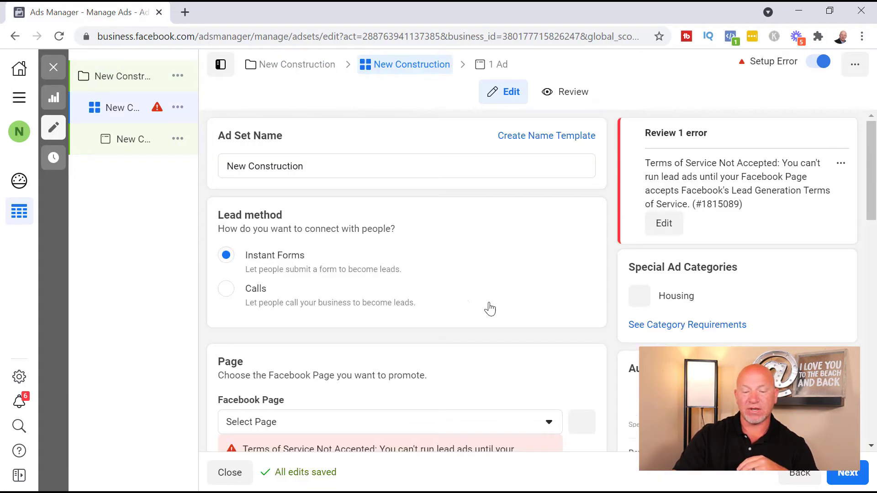
click(235, 172)
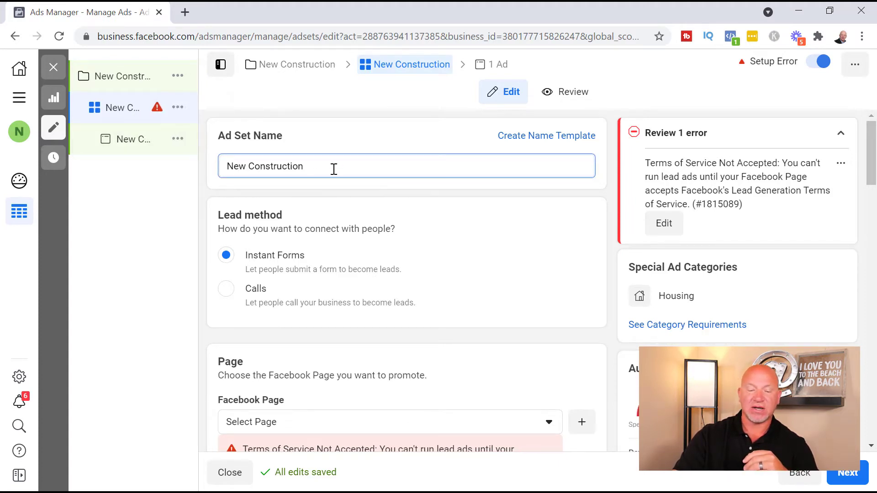
scroll(296, 251, down, 2)
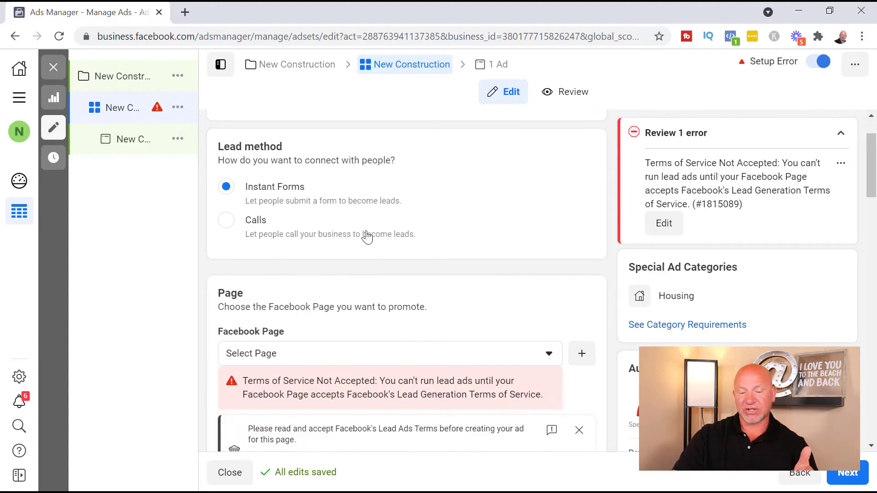
scroll(384, 259, down, 2)
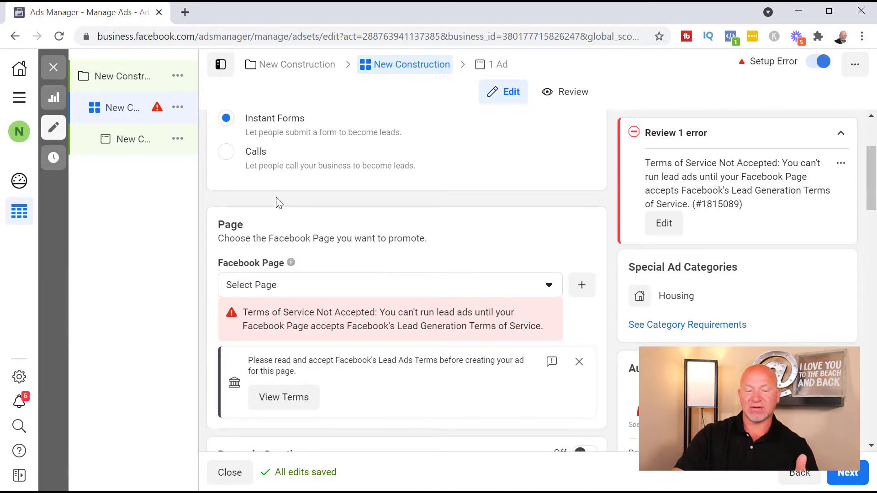
click(112, 78)
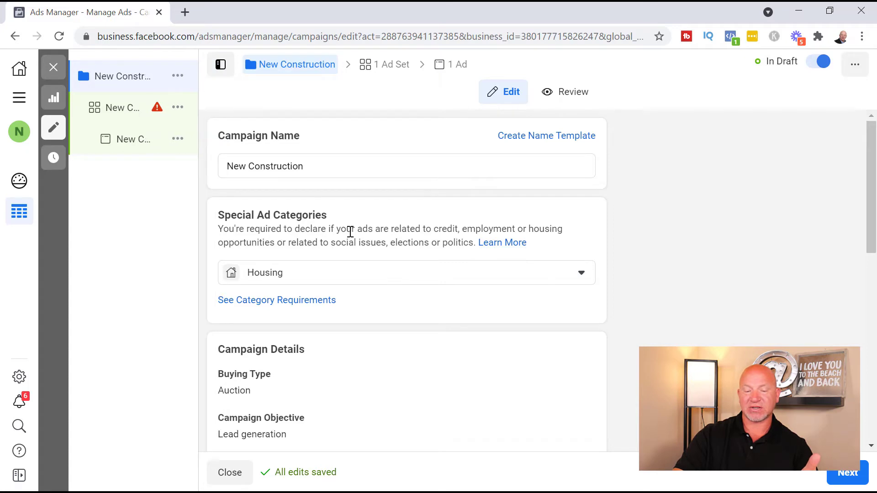
scroll(446, 291, down, 1)
scroll(447, 291, down, 10)
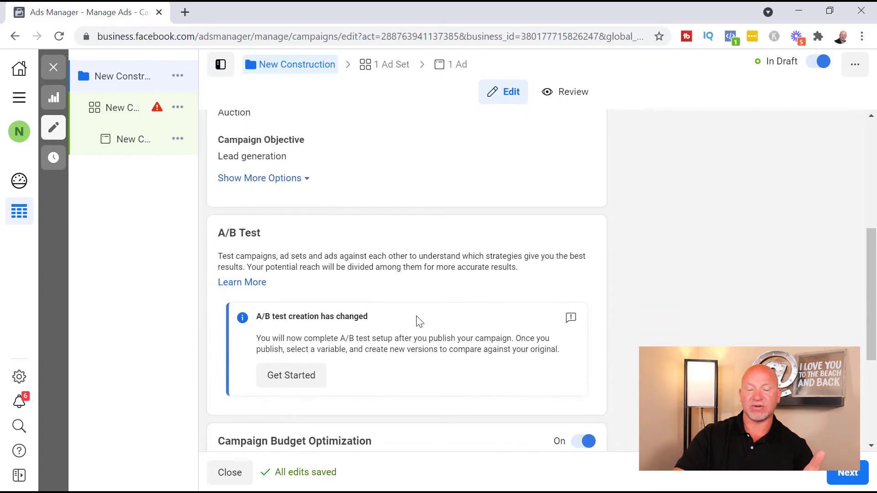
In the New Construction ad set, select the Clearwater Beach & Surrounding Area page as the Facebook Page to promote
click(124, 110)
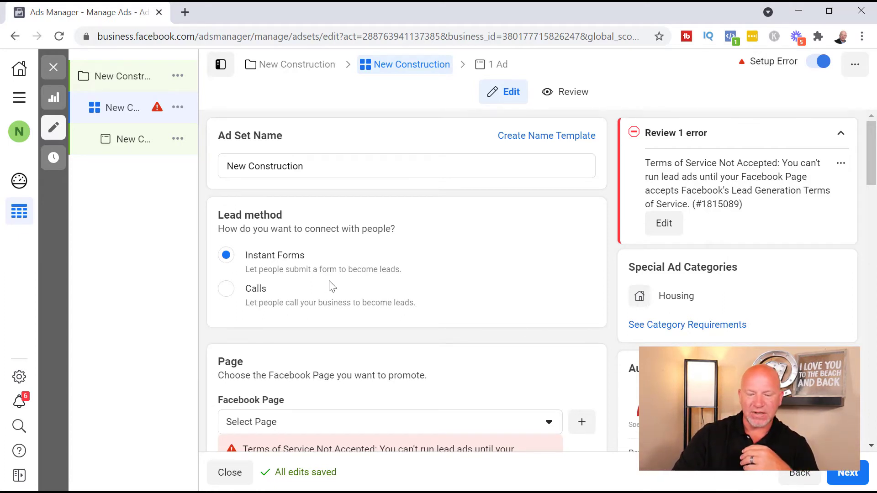
scroll(339, 293, down, 3)
click(416, 285)
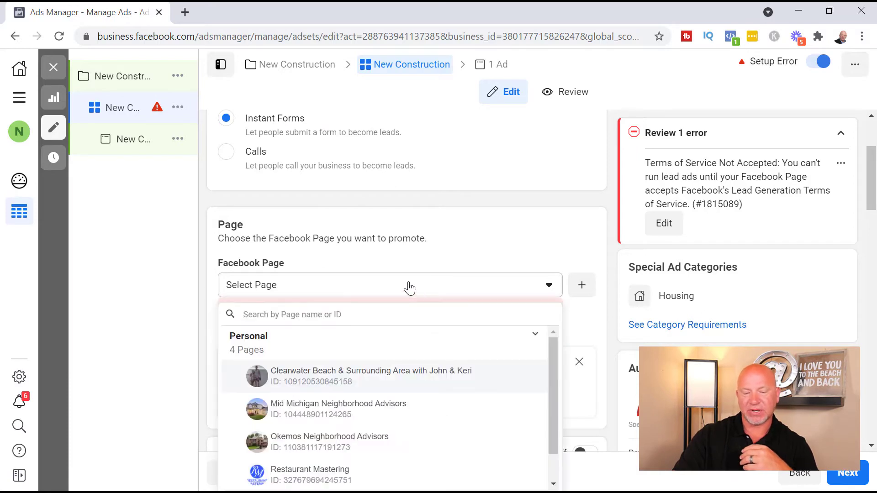
scroll(406, 281, down, 4)
click(390, 169)
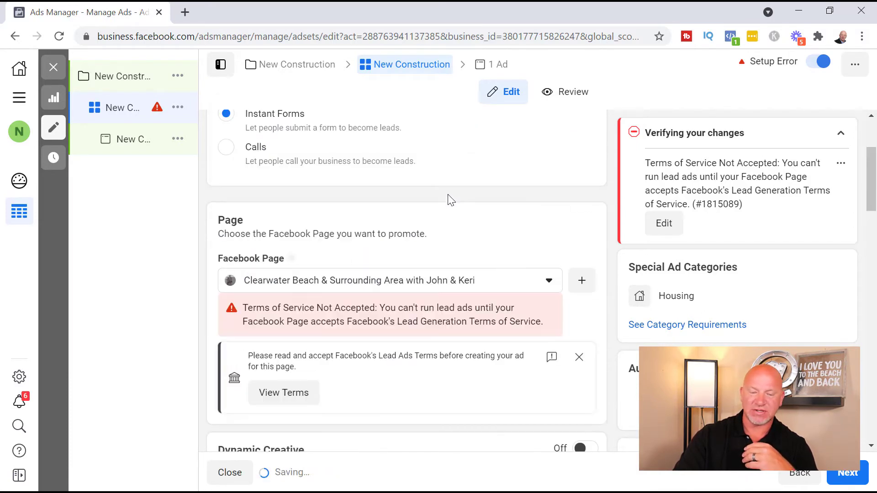
scroll(480, 228, down, 4)
scroll(478, 237, up, 5)
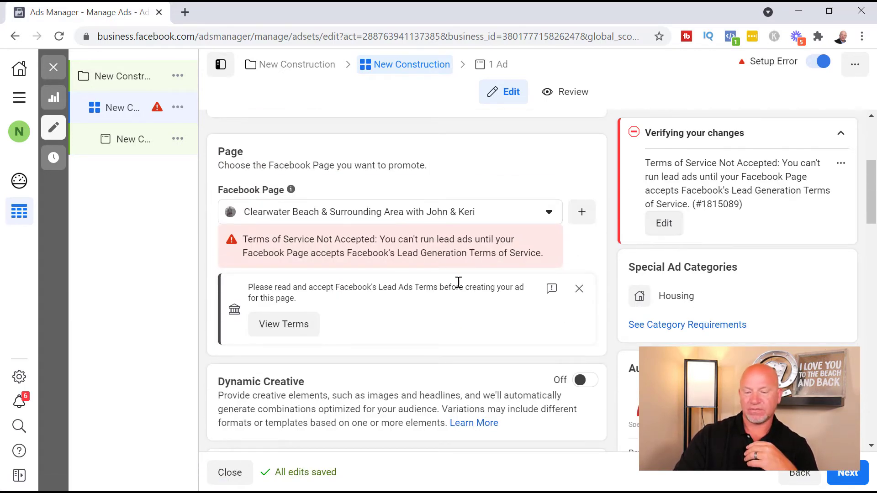
Open and accept Facebook's Lead Ad Terms for the selected Facebook Page
scroll(530, 276, down, 1)
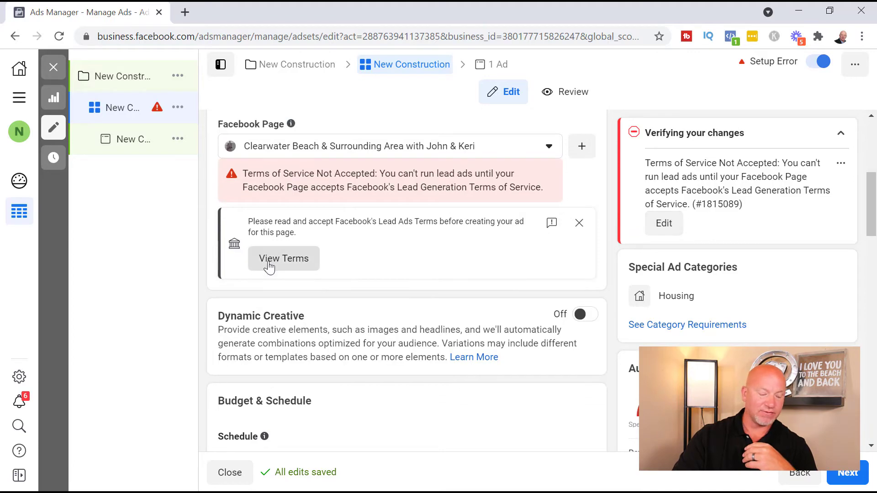
click(269, 263)
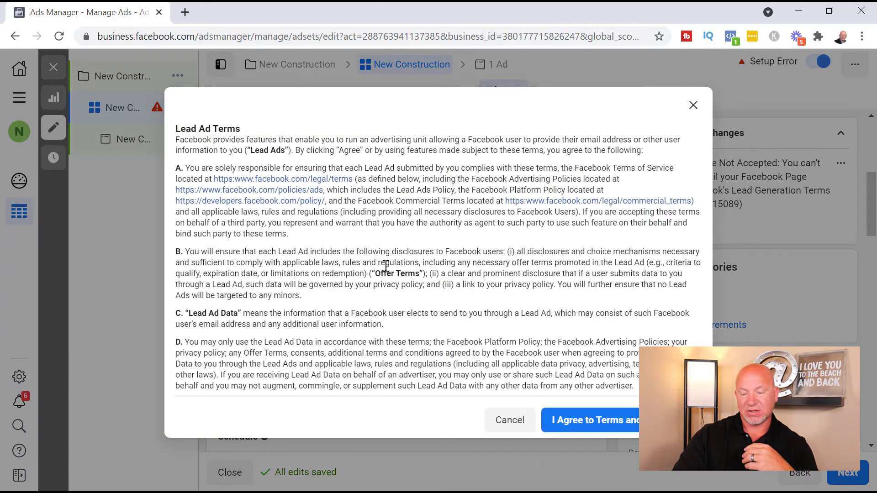
click(623, 421)
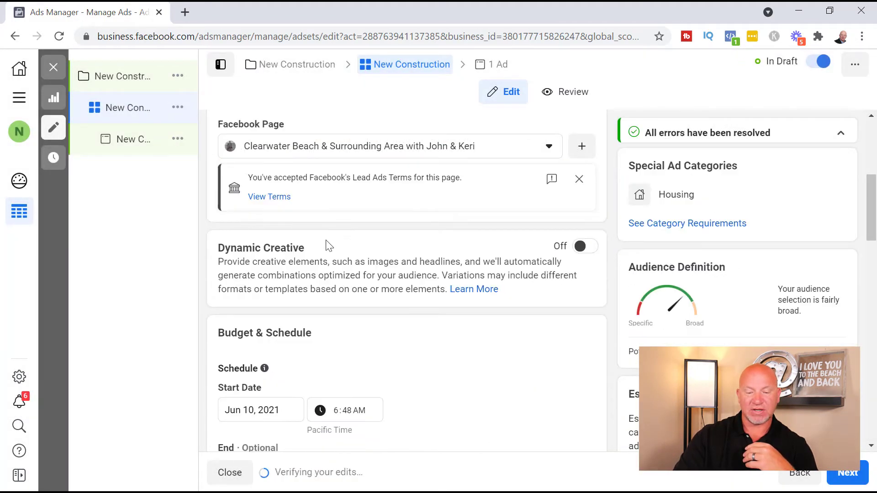
Look over the ad set's schedule and the list of existing custom audiences without selecting one
scroll(393, 199, down, 3)
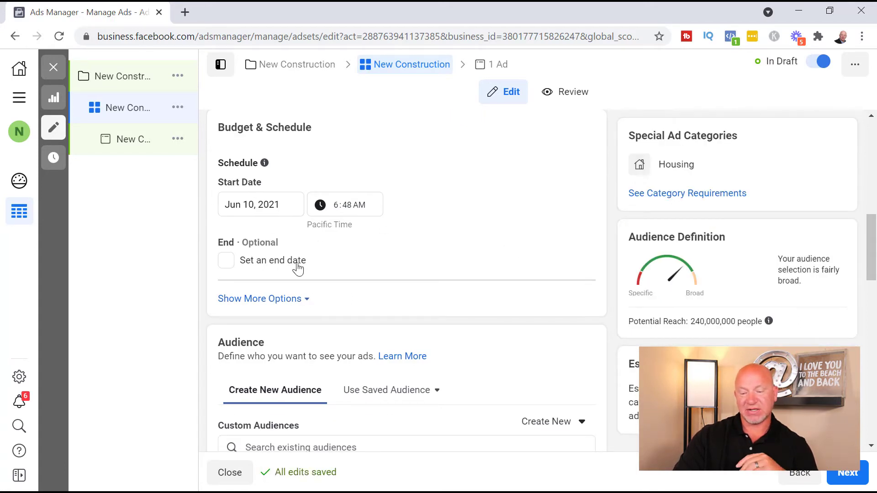
scroll(371, 251, down, 6)
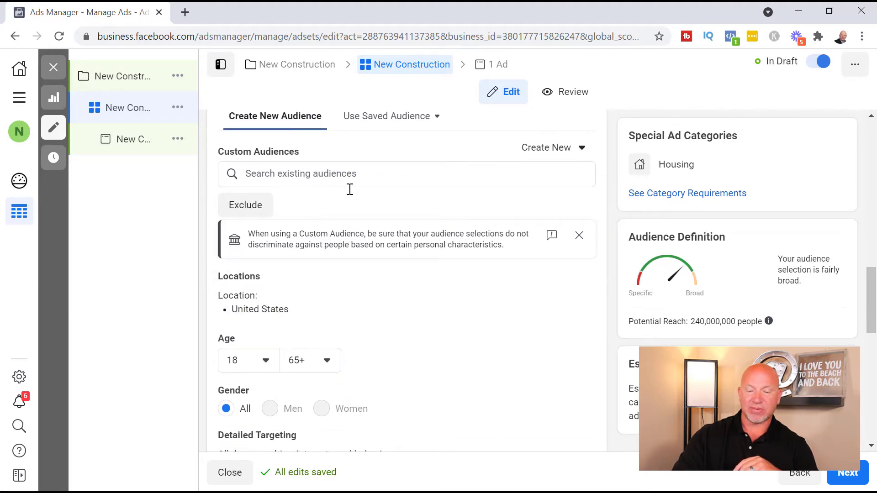
click(361, 180)
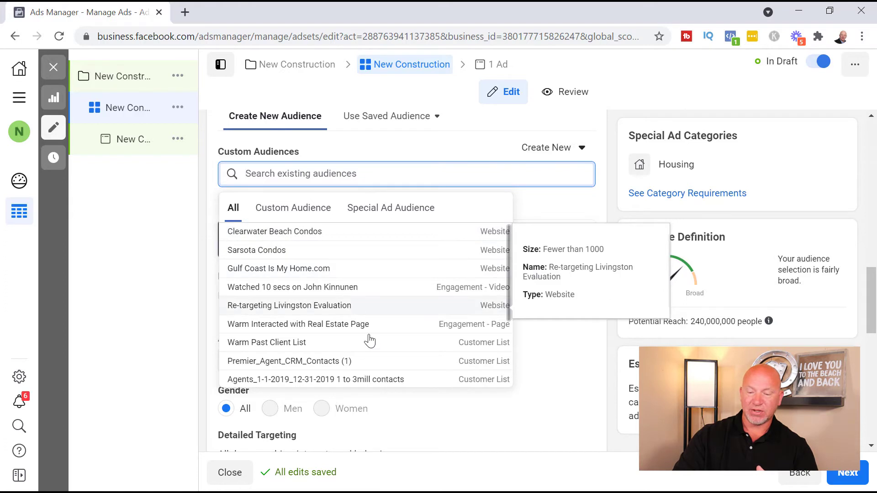
click(601, 138)
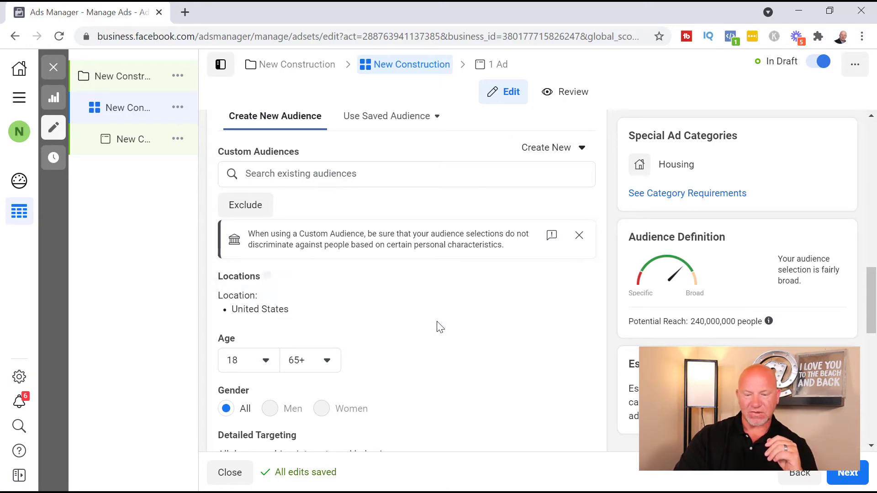
Remove United States from the audience locations and set the location type to People living in or recently in this location
scroll(418, 198, down, 1)
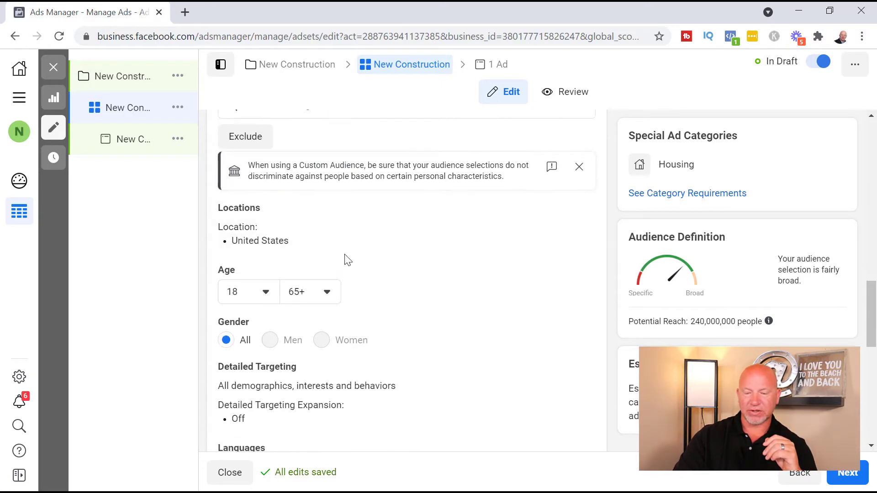
click(576, 212)
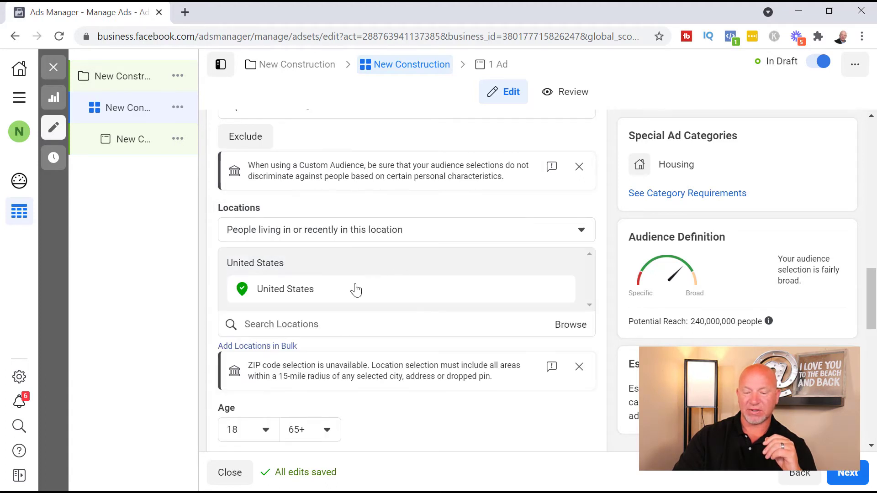
click(562, 291)
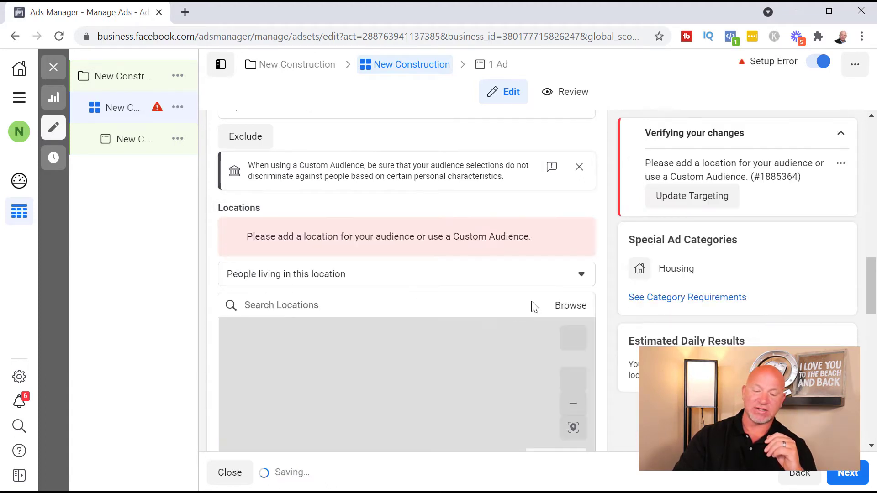
click(394, 276)
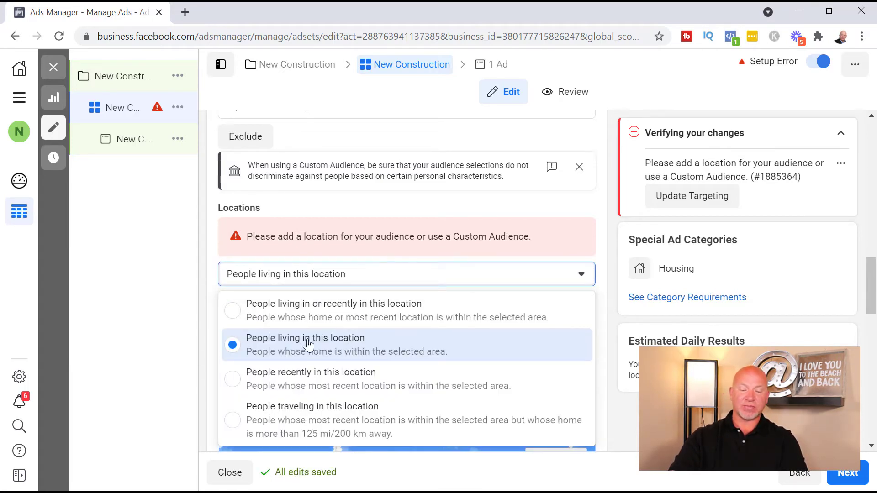
click(387, 319)
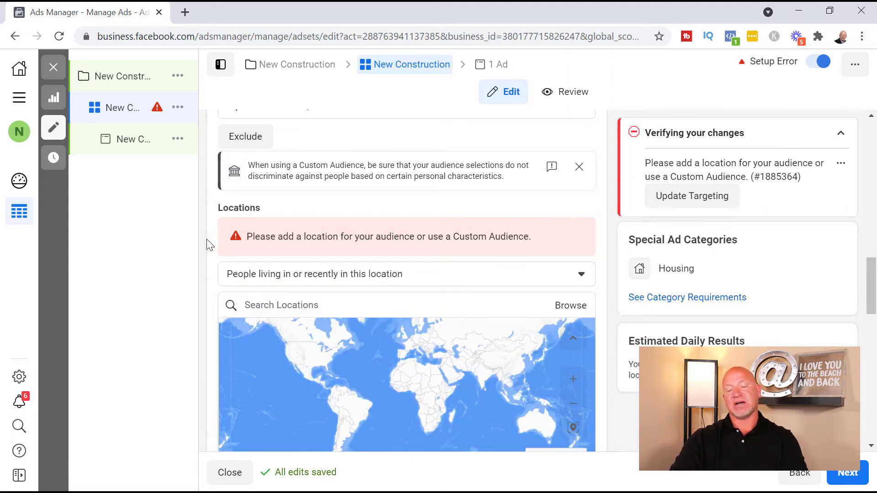
Search the audience locations for Miami and add the city Miami, Florida, United States
scroll(207, 239, down, 2)
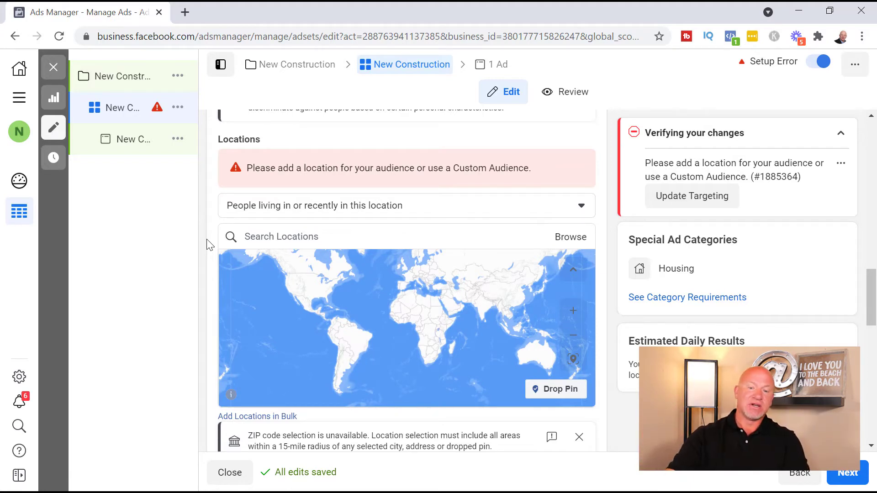
scroll(613, 361, down, 3)
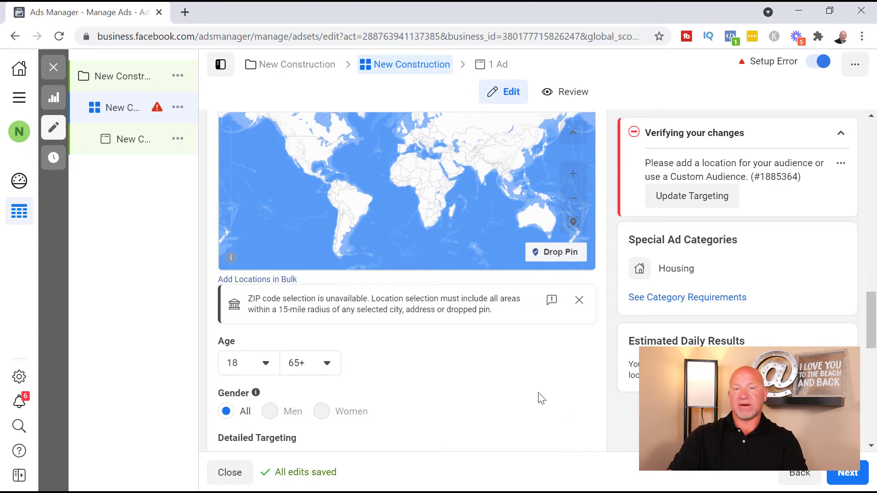
scroll(540, 398, down, 1)
scroll(539, 397, up, 5)
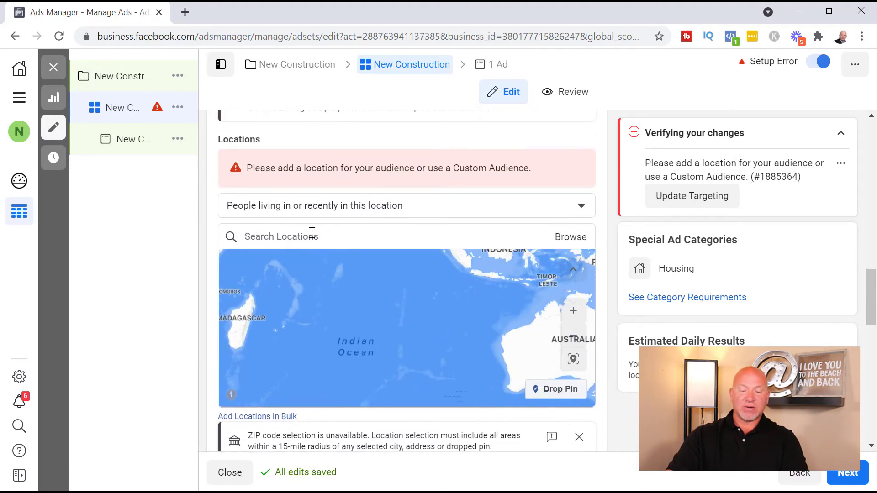
click(304, 235)
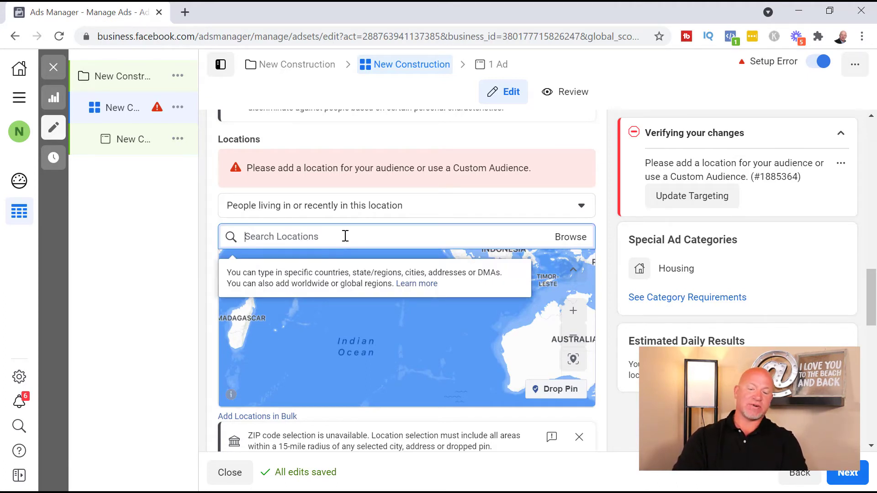
text(;)
key(BackSpace)
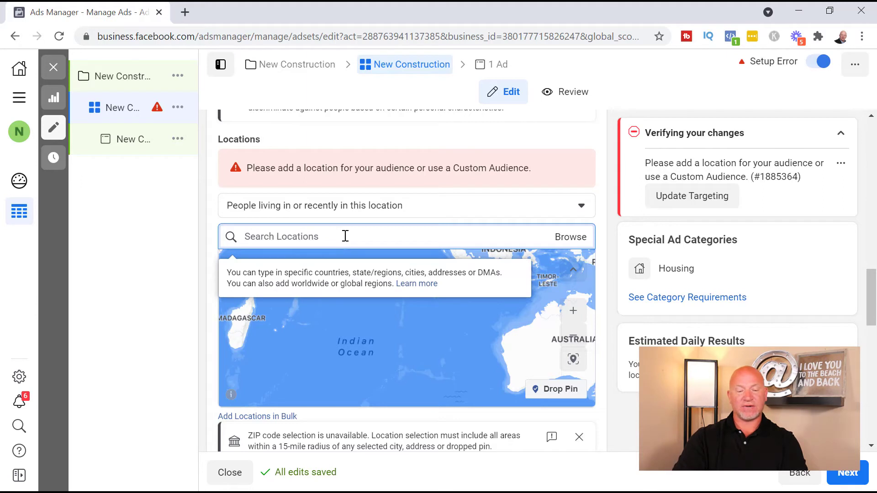
text(Ph)
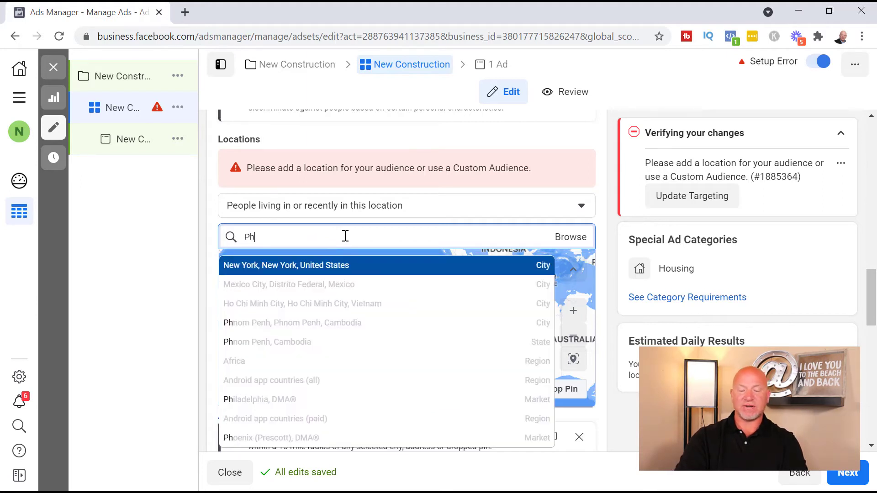
key(BackSpace)
key(BackSpace)
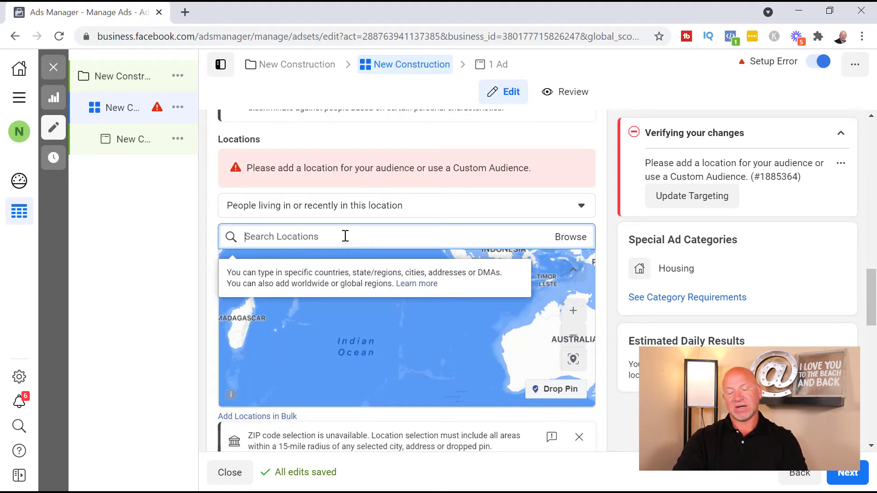
text(Miami)
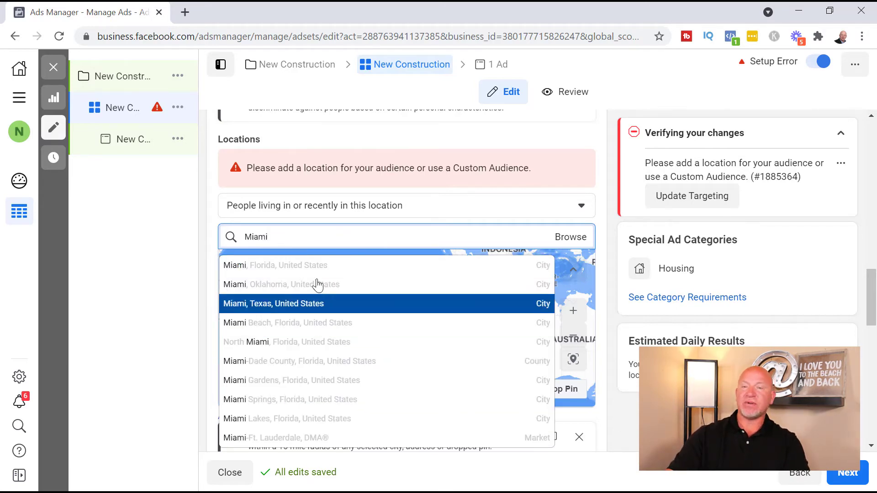
click(300, 268)
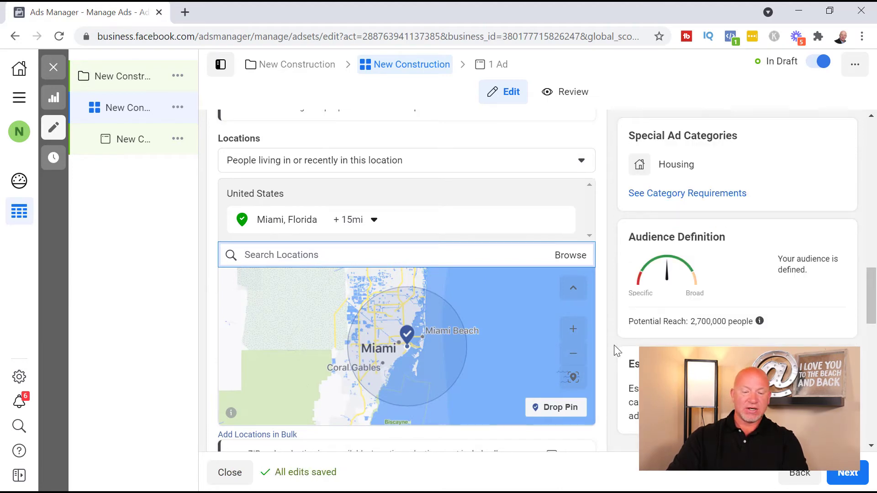
Edit the Detailed Targeting of the audience and add Zillow as an interest
scroll(615, 345, down, 6)
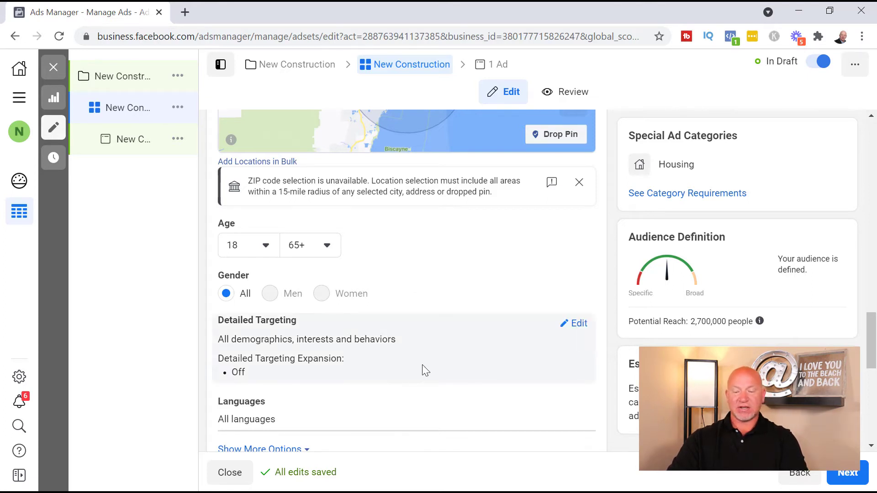
scroll(503, 320, down, 1)
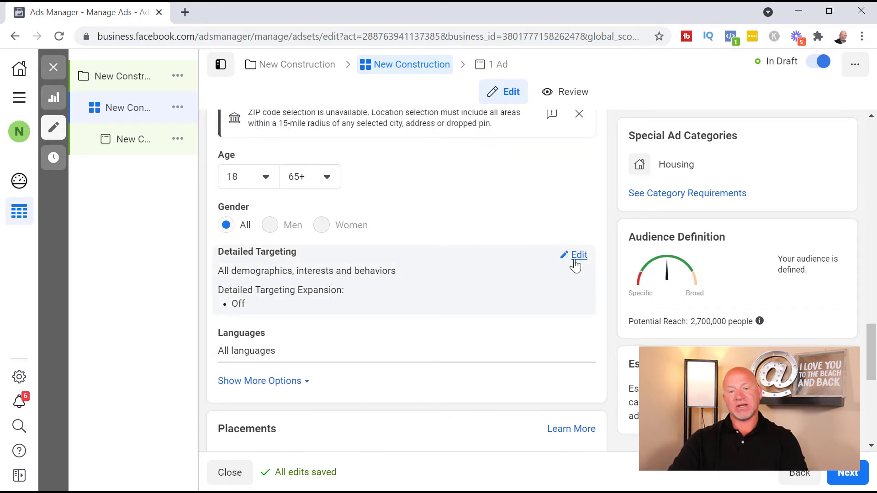
click(575, 262)
scroll(333, 320, down, 2)
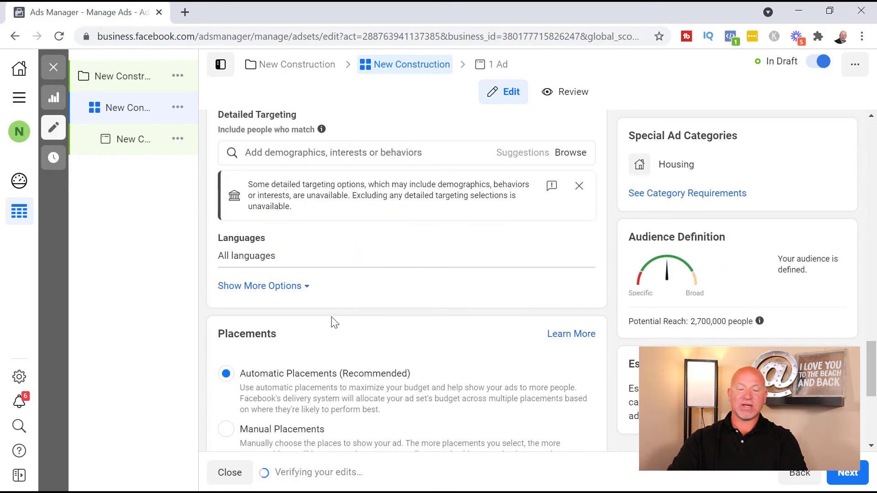
scroll(529, 337, up, 2)
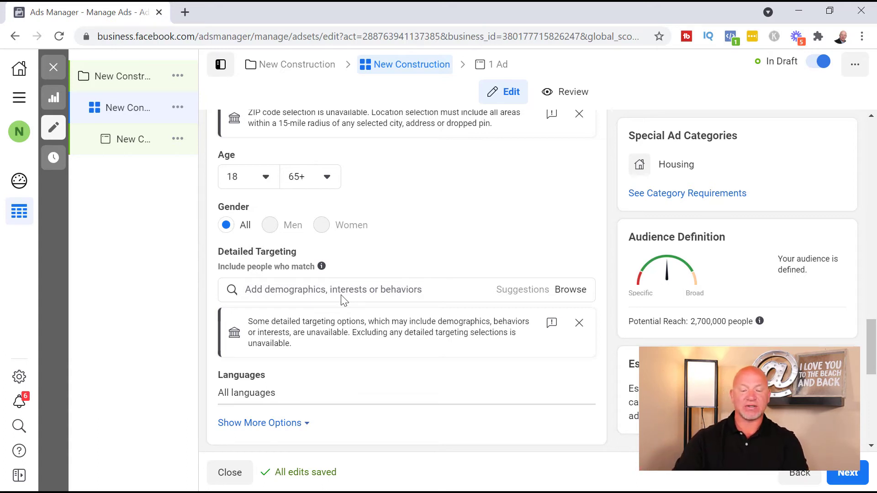
click(341, 289)
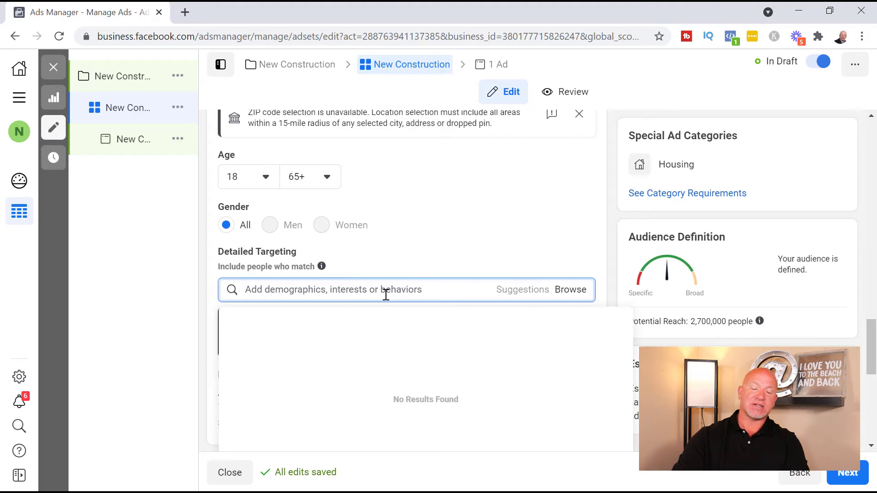
text(zillow)
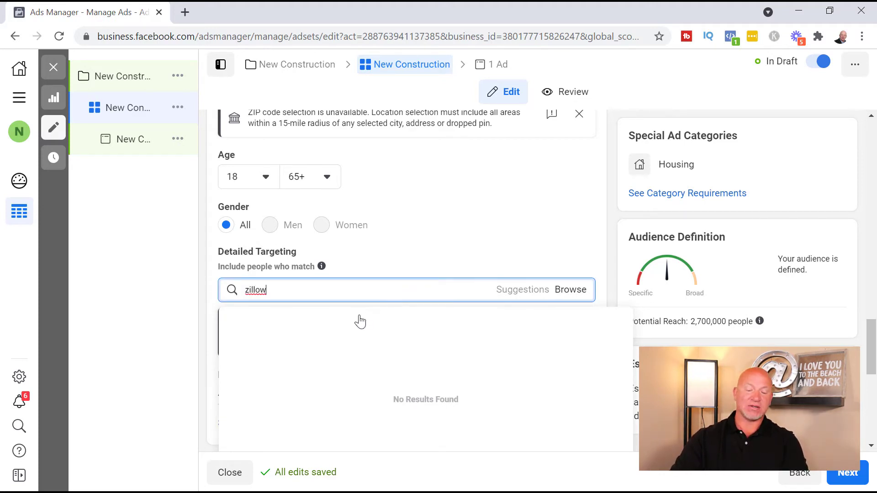
click(263, 321)
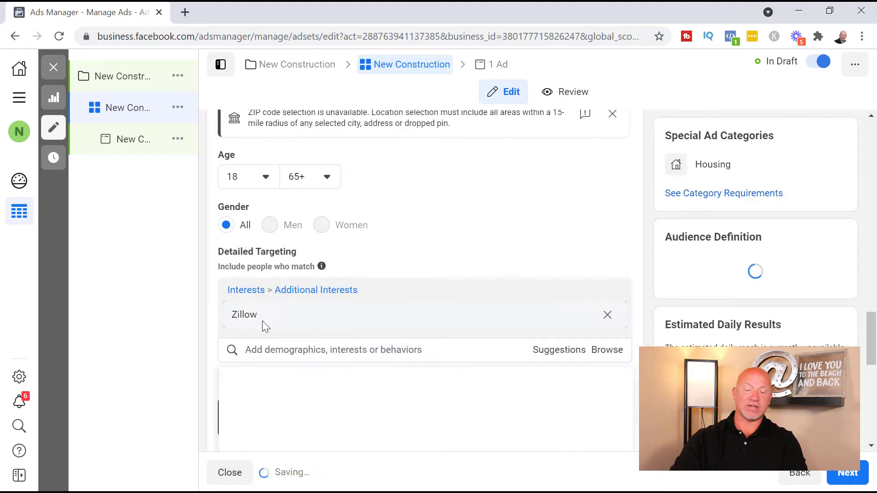
Search the detailed targeting for trulia and add the interest Premier Agent - Zillow & Trulia
click(313, 349)
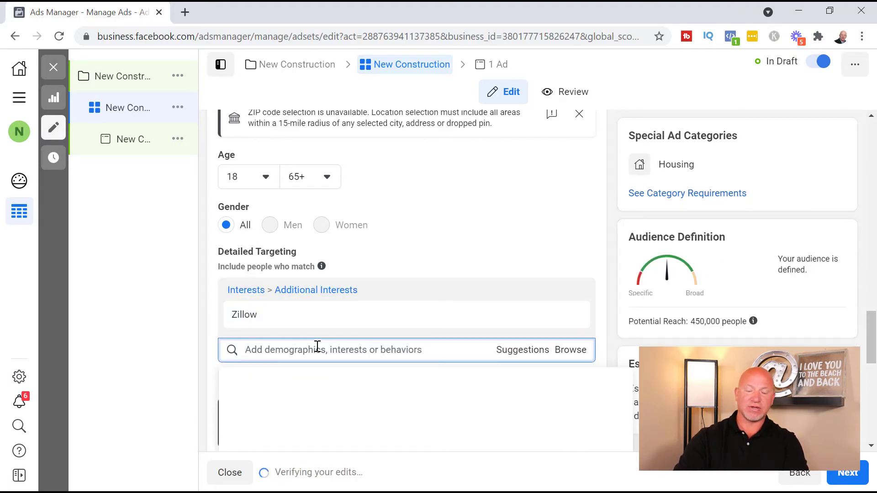
text(trulia)
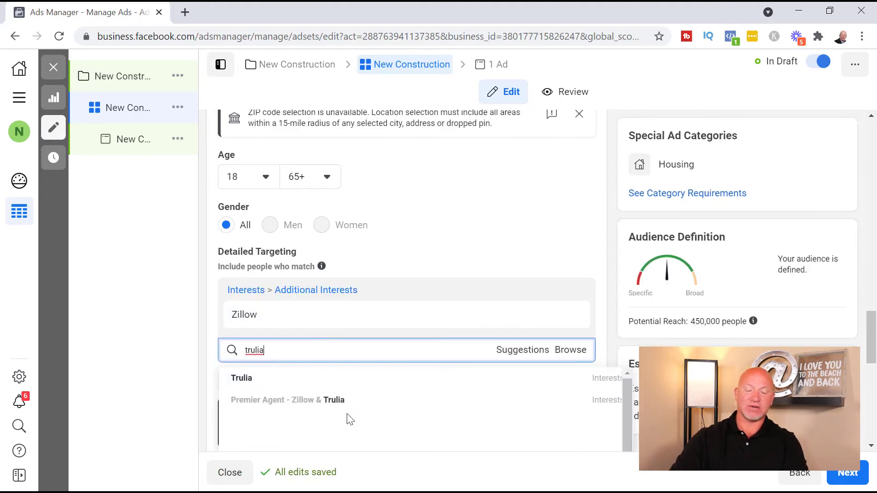
click(333, 400)
Add the realtor.com interest to the audience's detailed targeting
scroll(375, 332, down, 1)
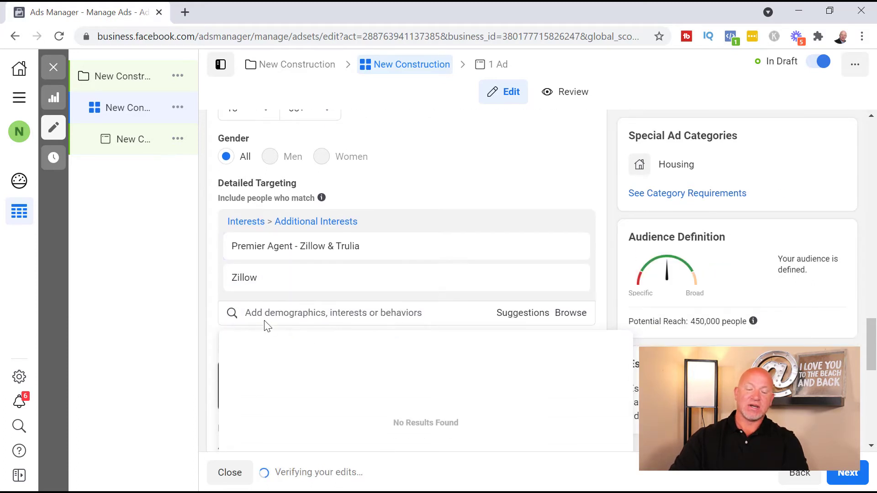
click(277, 317)
text(realt)
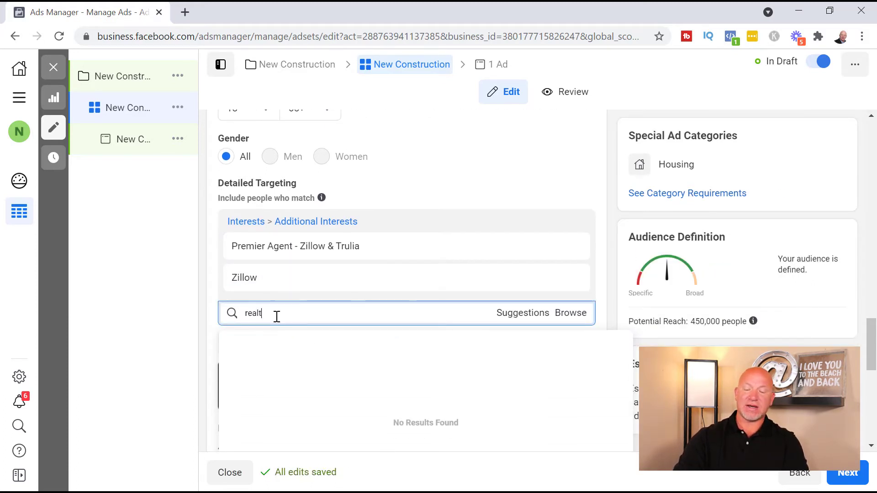
text(or.com)
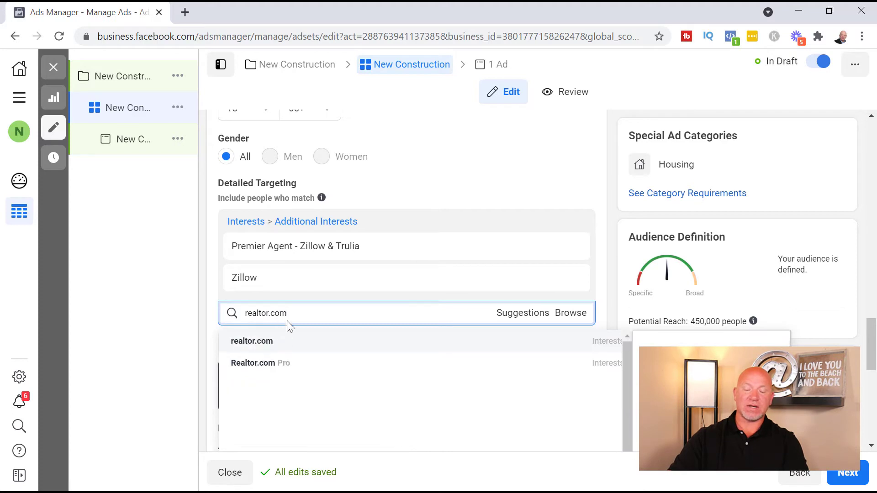
click(276, 343)
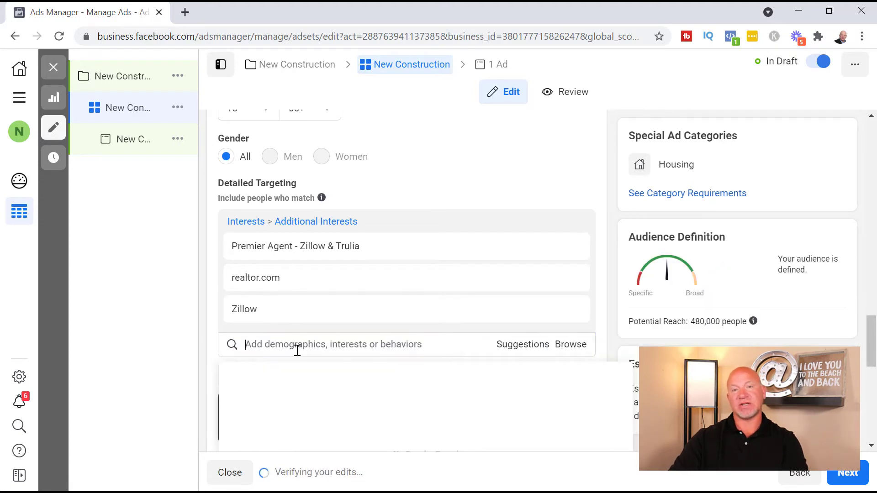
click(289, 344)
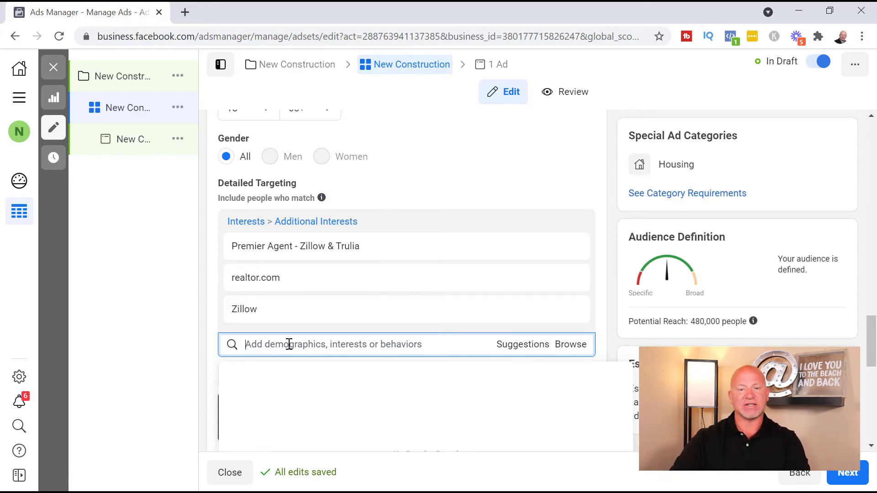
Switch the ad set's placements from automatic to Manual Placements
scroll(406, 311, down, 3)
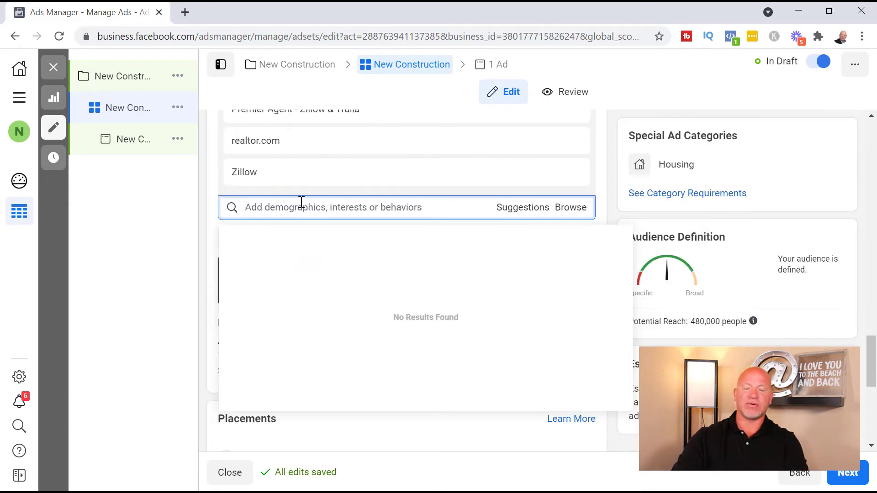
click(606, 175)
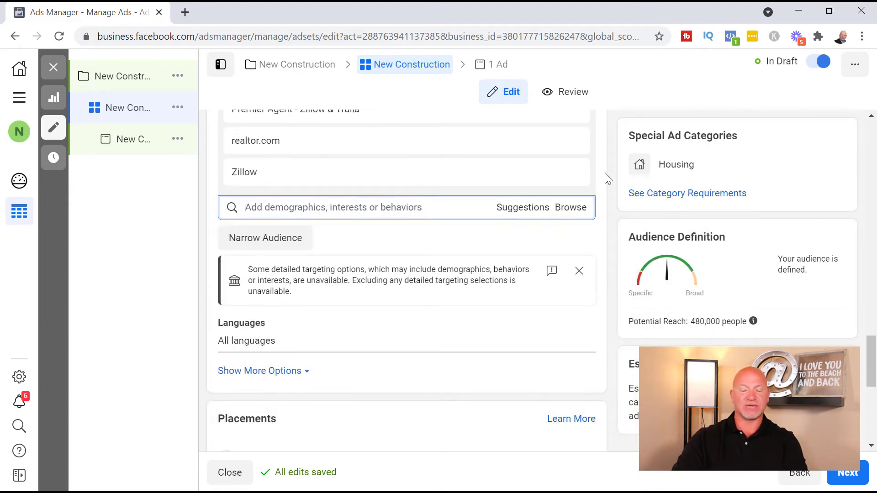
scroll(602, 270, down, 3)
scroll(598, 300, down, 4)
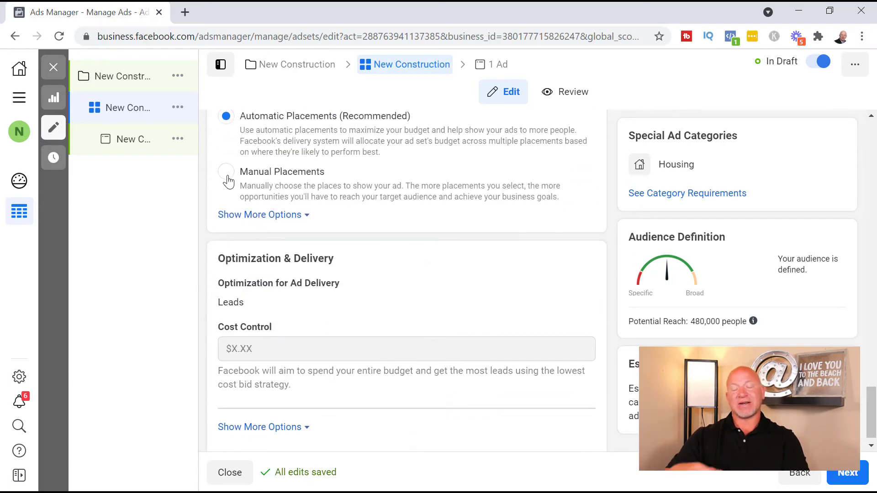
click(227, 173)
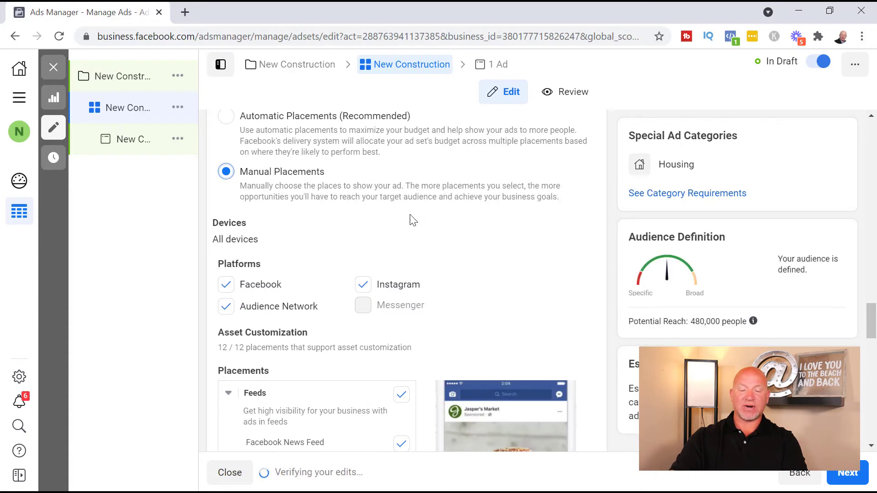
Exclude Instagram and Audience Network from the ad set's placement platforms
scroll(375, 259, down, 2)
click(362, 223)
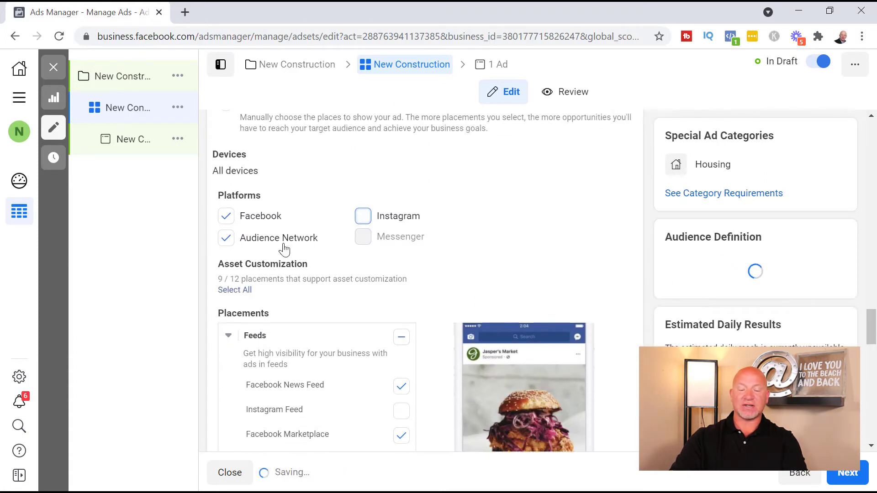
click(223, 241)
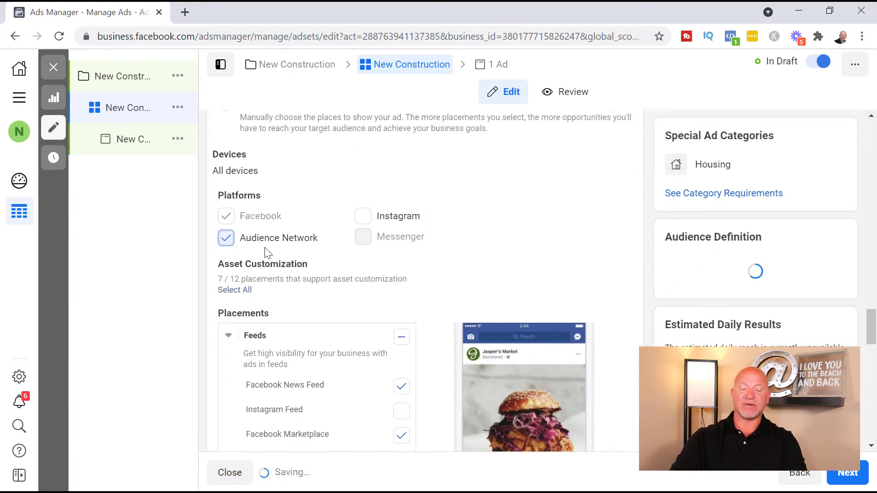
Exclude Facebook Marketplace and Facebook Video Feeds from the Feeds placements, keeping Facebook News Feed selected
scroll(414, 231, down, 3)
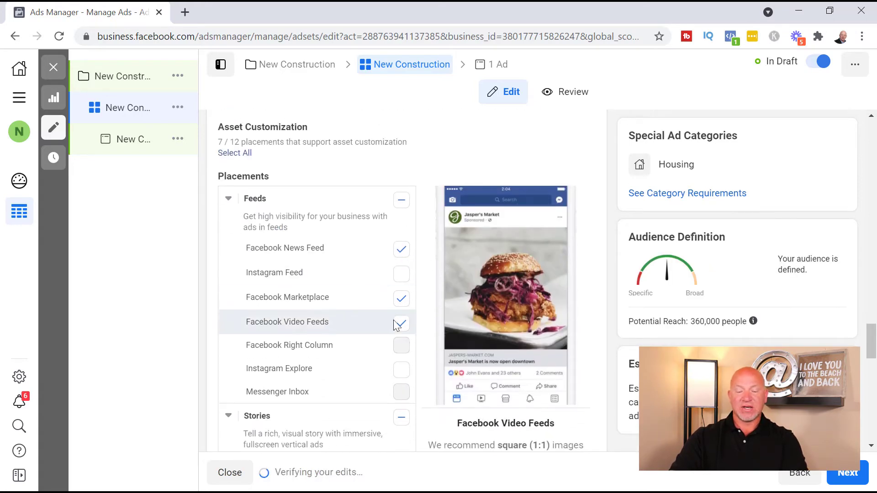
click(404, 301)
click(402, 326)
Deselect the Facebook Stories placement and the whole In-Stream placement group
scroll(419, 276, down, 2)
scroll(420, 276, down, 1)
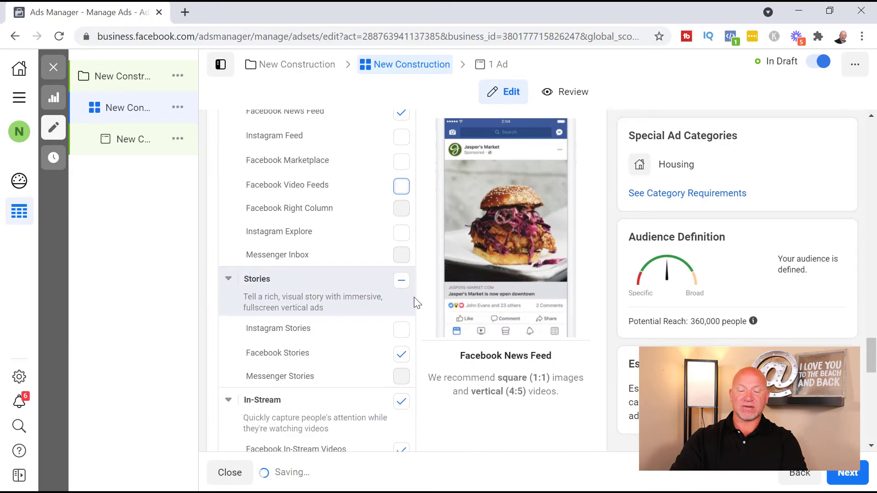
click(402, 355)
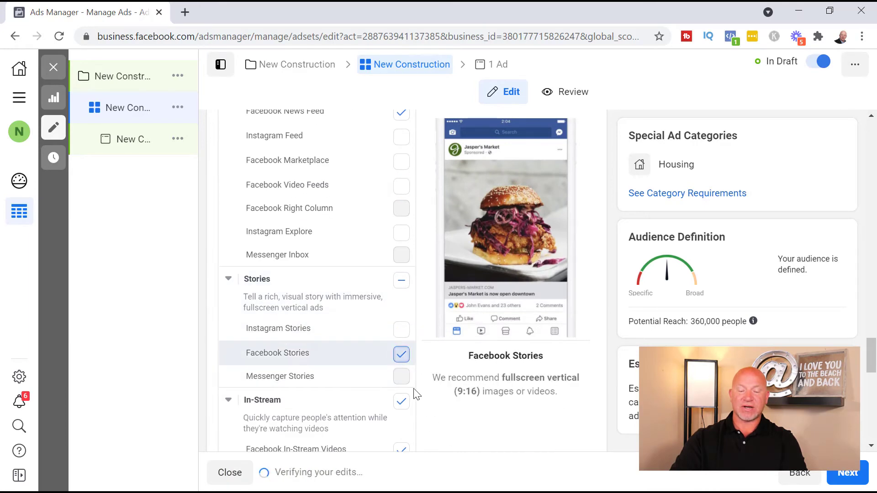
click(401, 402)
Deselect the Facebook Search Results placement and the In-Article placement group
scroll(424, 338, down, 4)
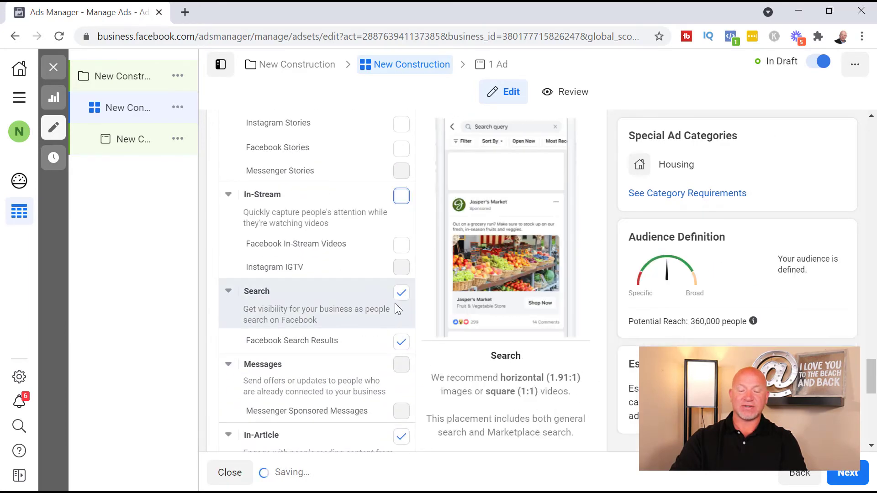
click(401, 299)
click(401, 342)
click(401, 343)
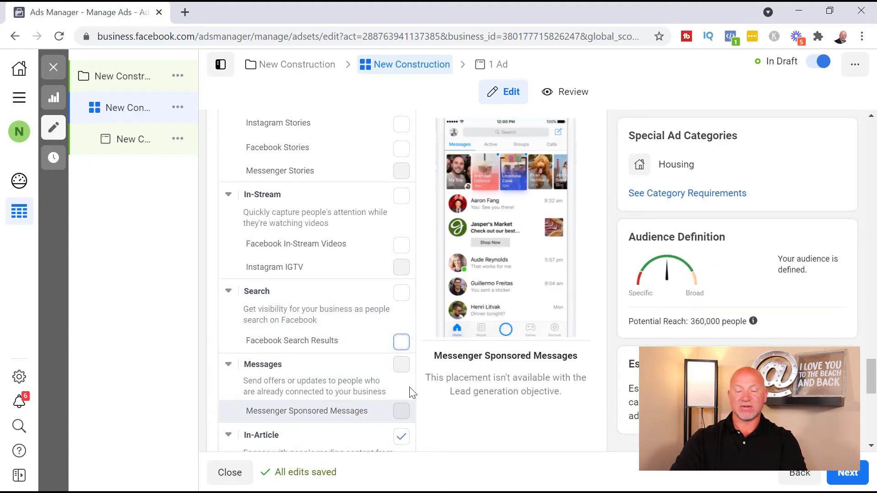
scroll(402, 320, down, 3)
click(402, 302)
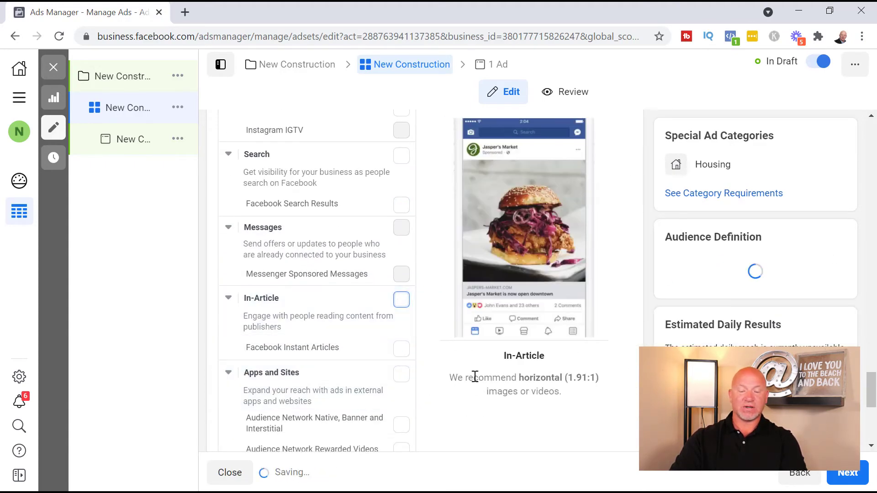
Check the potential reach in the ad set's audience definition
scroll(437, 362, down, 7)
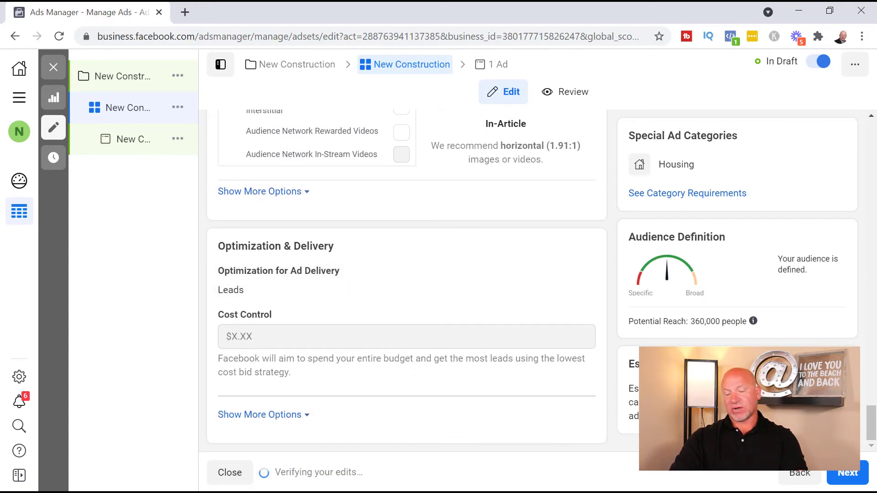
mouse_move(759, 325)
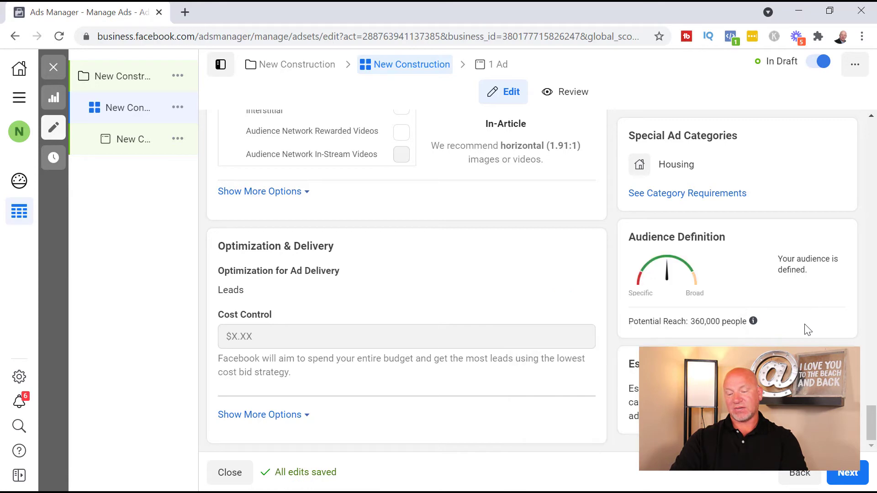
triple_click(720, 323)
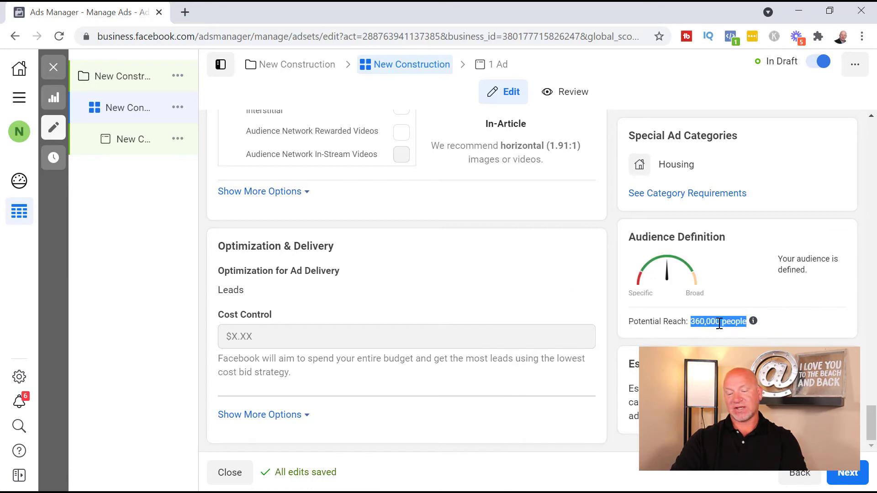
Search the detailed targeting for mortgage and add the interest Mortgage calculator
scroll(609, 390, up, 3)
scroll(425, 274, up, 10)
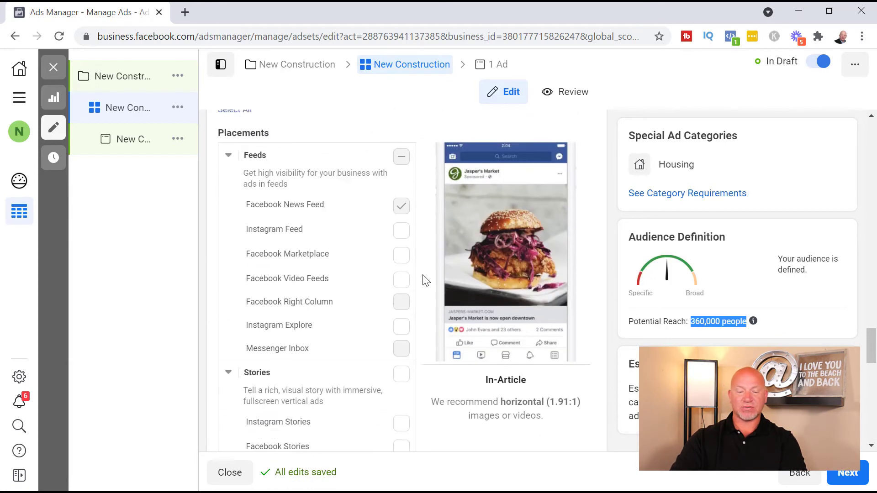
scroll(424, 273, up, 5)
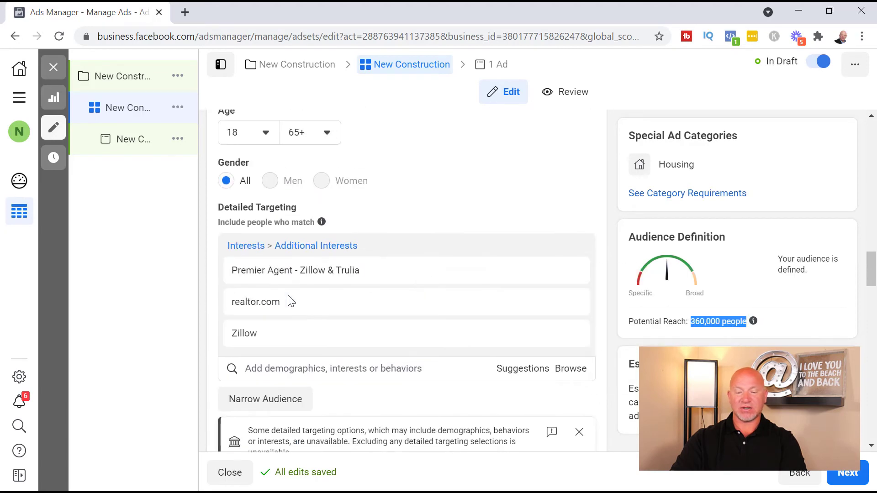
click(304, 366)
text(mortgage)
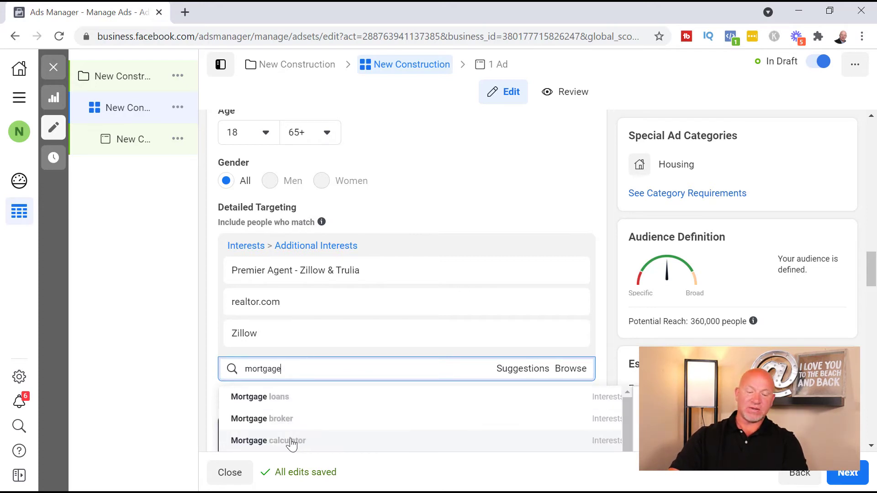
click(329, 441)
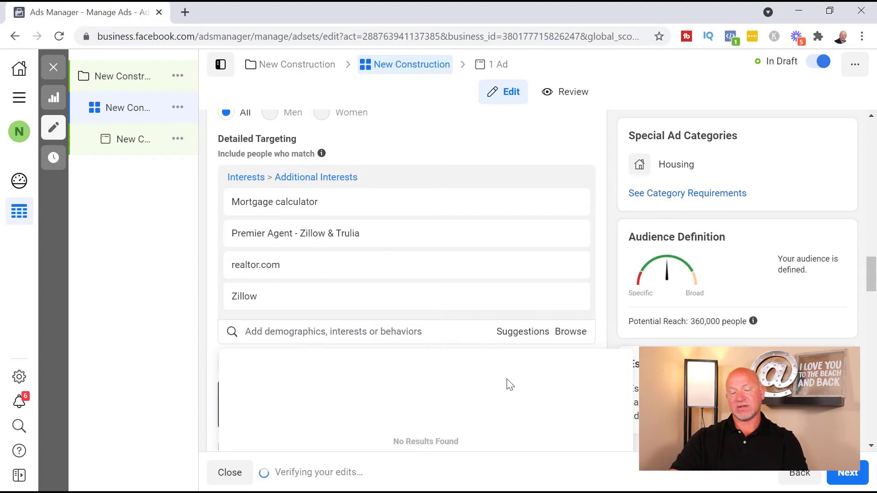
Finish the ad set's targeting and placements and continue to the ad's settings
click(288, 335)
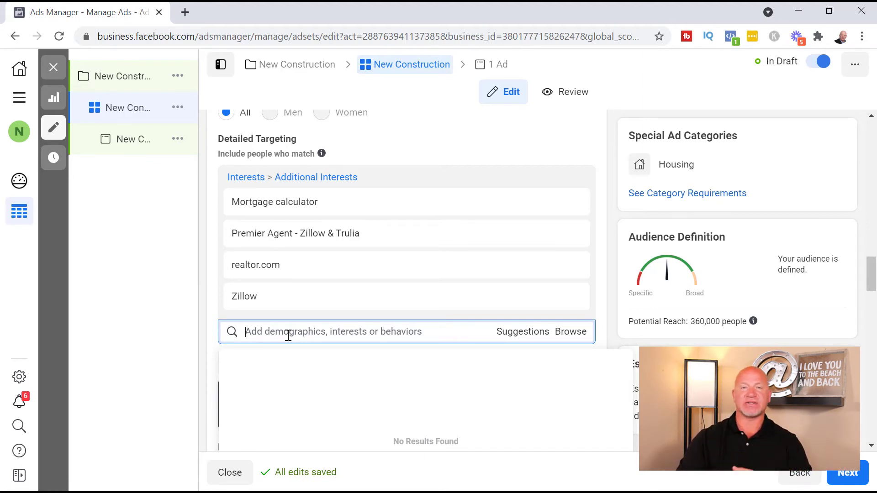
scroll(585, 308, down, 7)
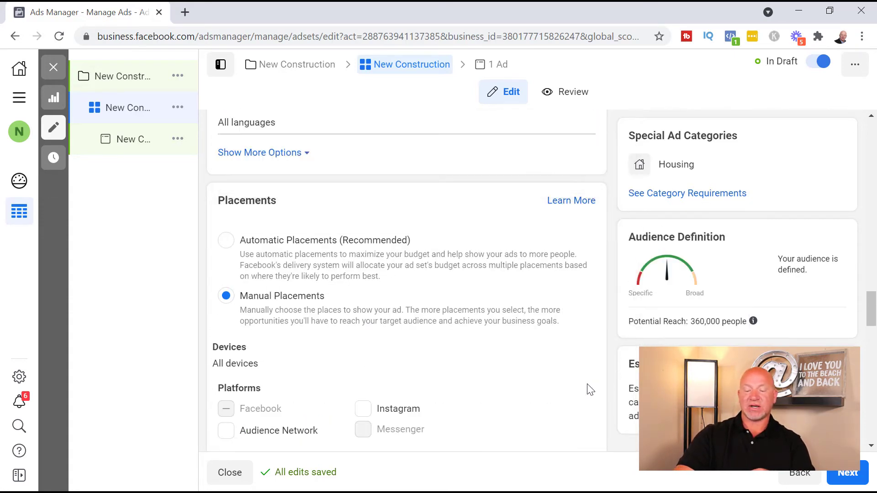
scroll(587, 388, down, 4)
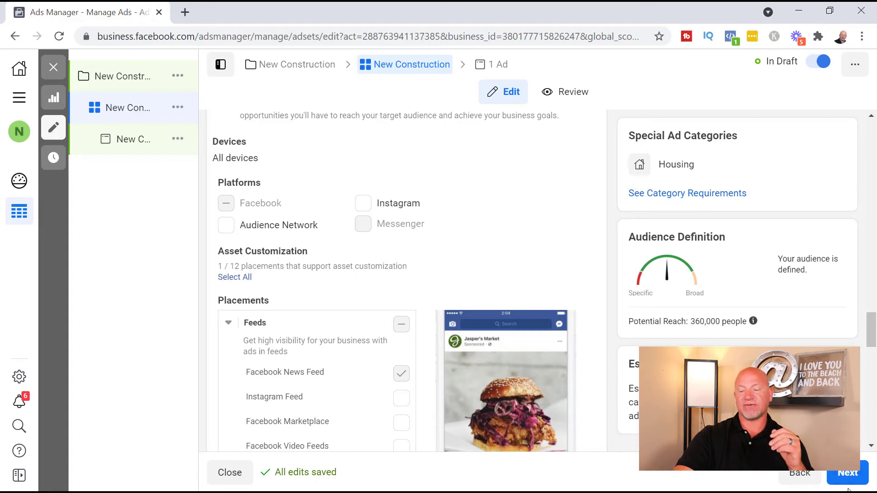
click(850, 474)
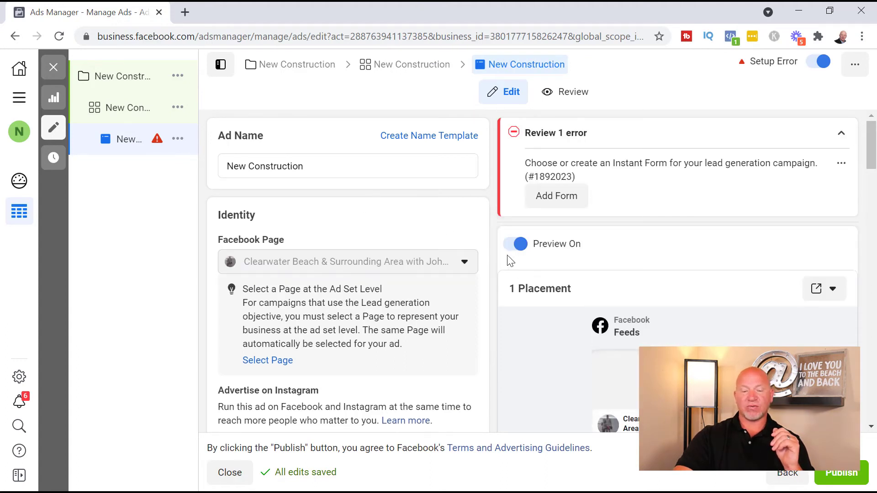
Review the ad's name, Facebook Page identity, Instagram option and format choices
click(313, 168)
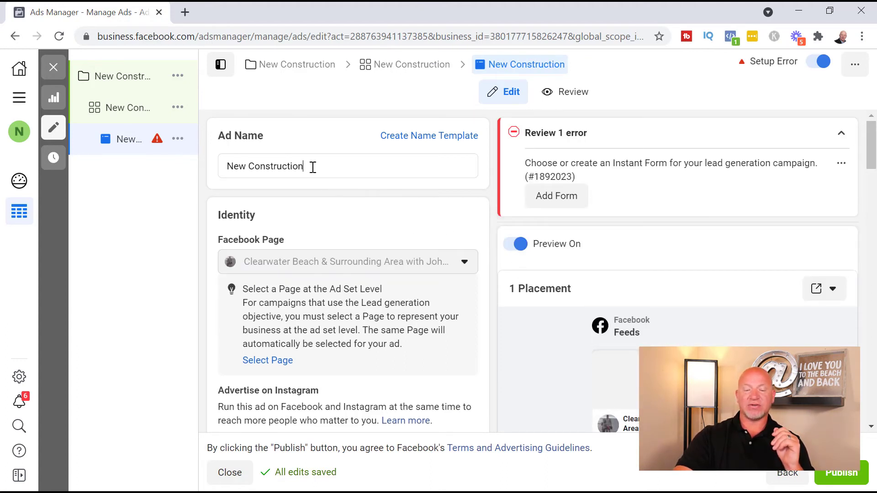
triple_click(313, 167)
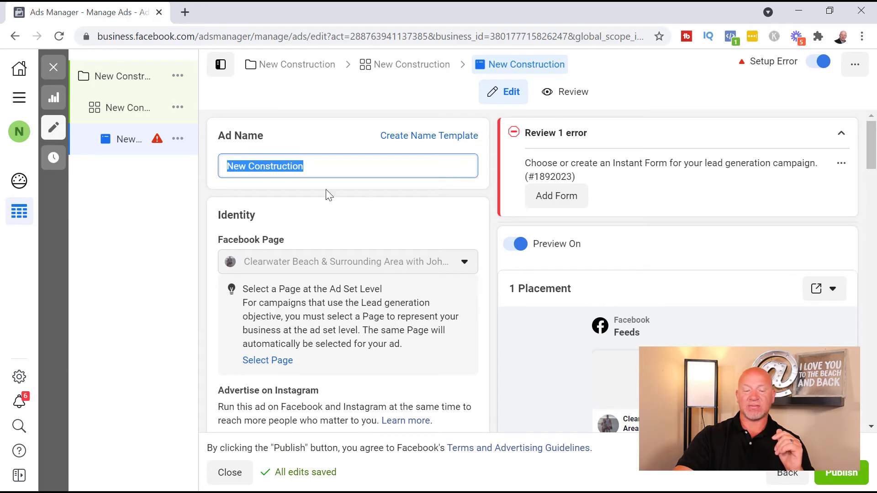
scroll(350, 187, down, 1)
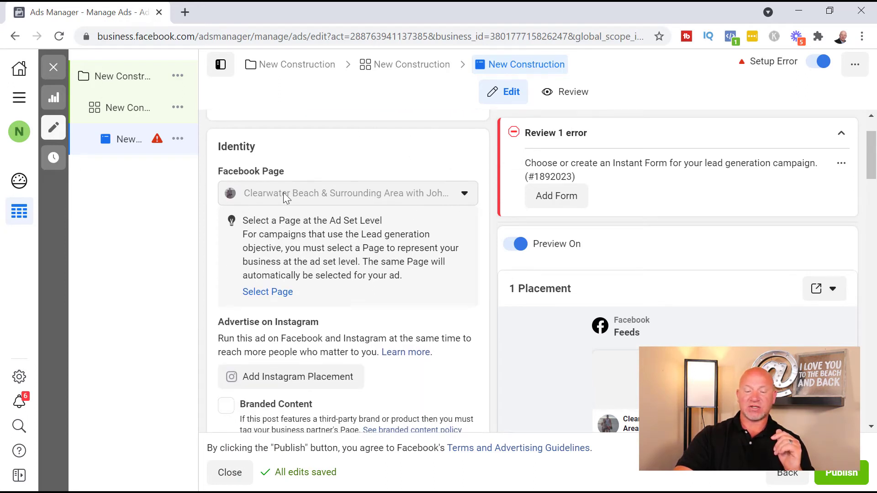
scroll(454, 265, down, 2)
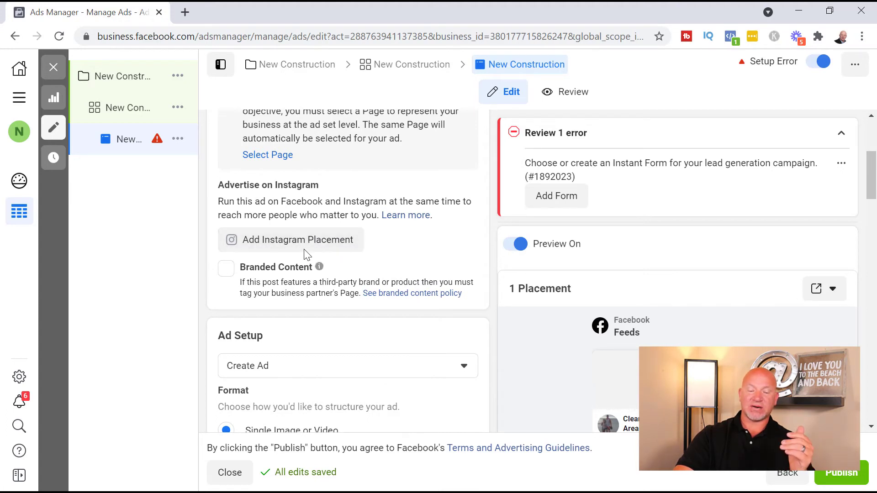
scroll(345, 262, down, 2)
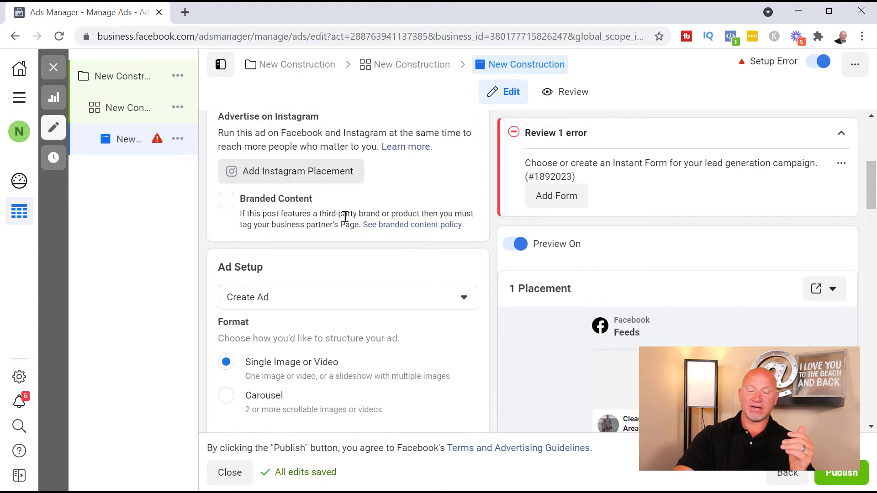
scroll(343, 218, down, 3)
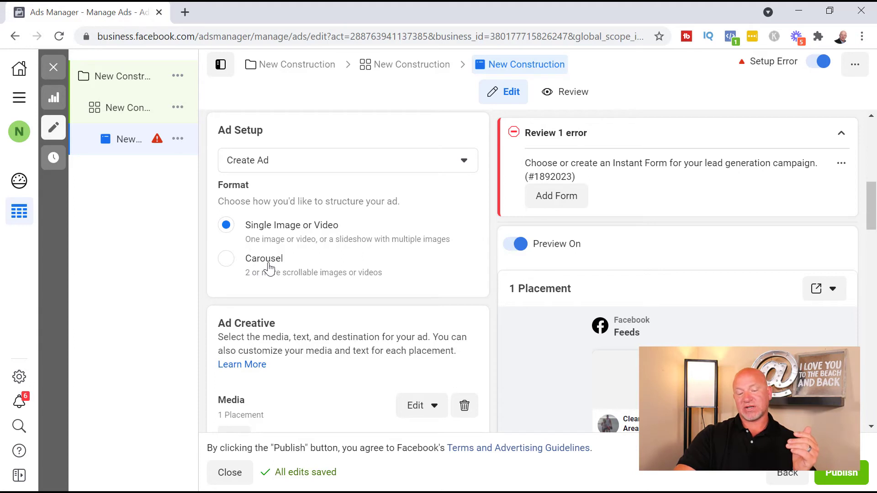
scroll(320, 227, down, 1)
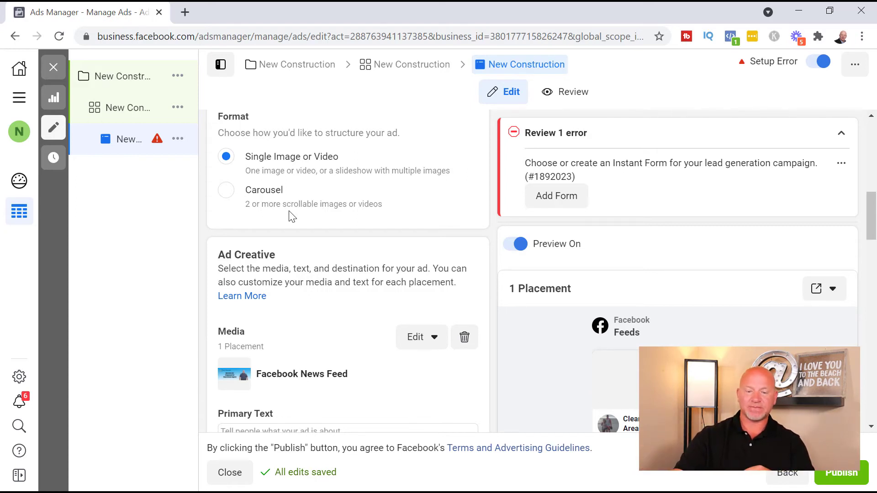
Change the ad creative's media to the 1024 × 483 house photo from the account images
scroll(434, 235, down, 1)
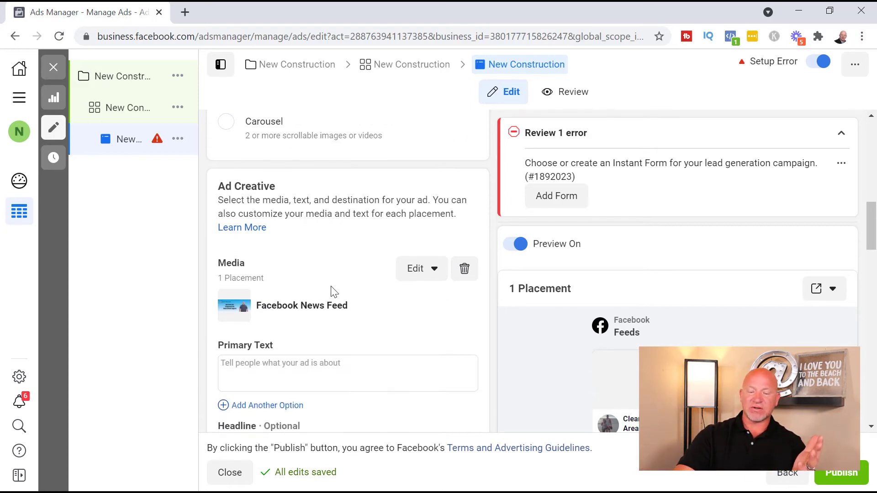
click(420, 271)
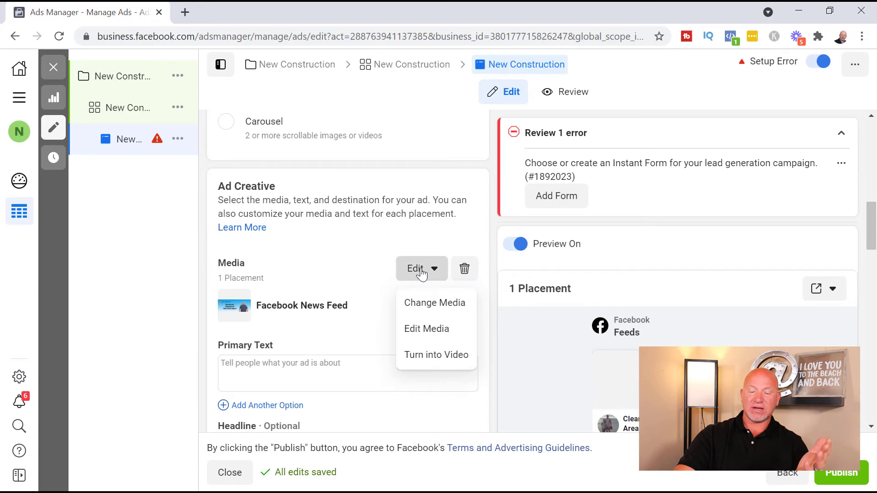
click(435, 305)
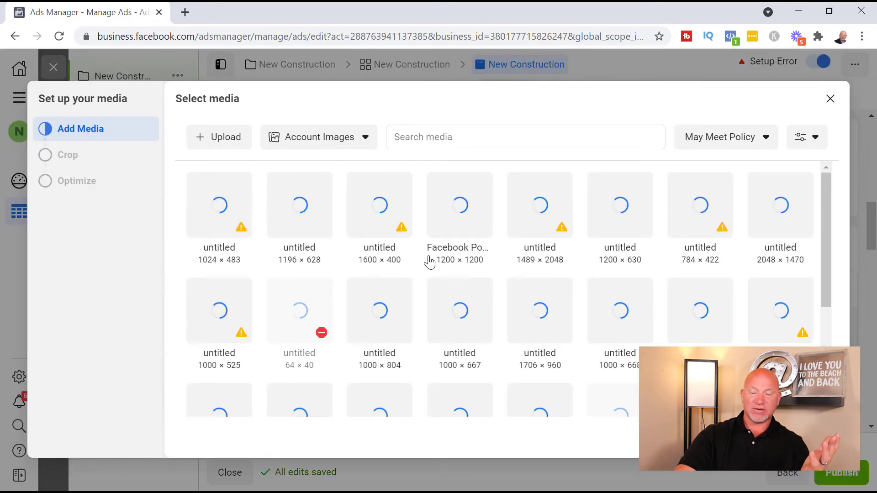
click(242, 222)
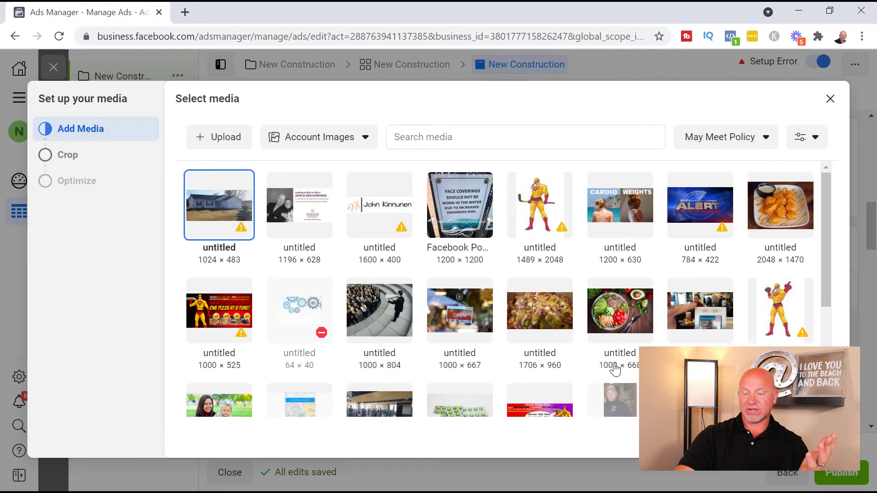
click(817, 437)
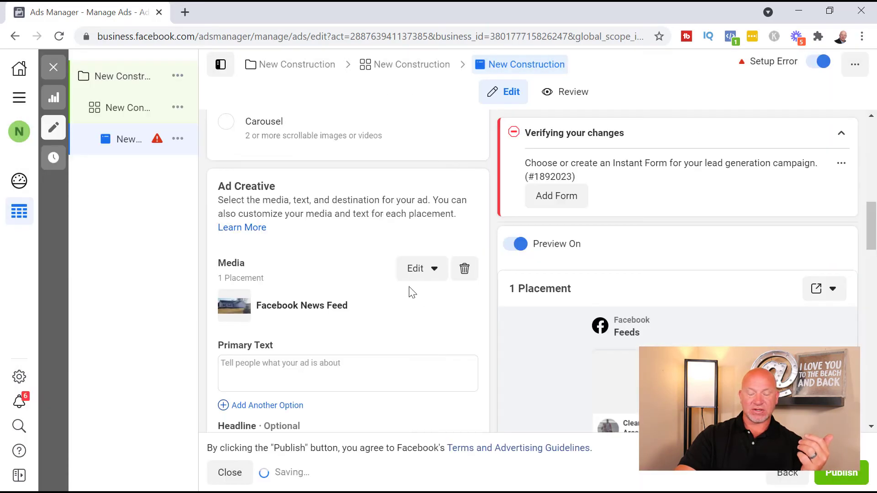
Enter the ad's primary text "check out this home just hit market be one the first to get notified when homes like this hit the market"
scroll(368, 238, down, 2)
scroll(368, 243, down, 5)
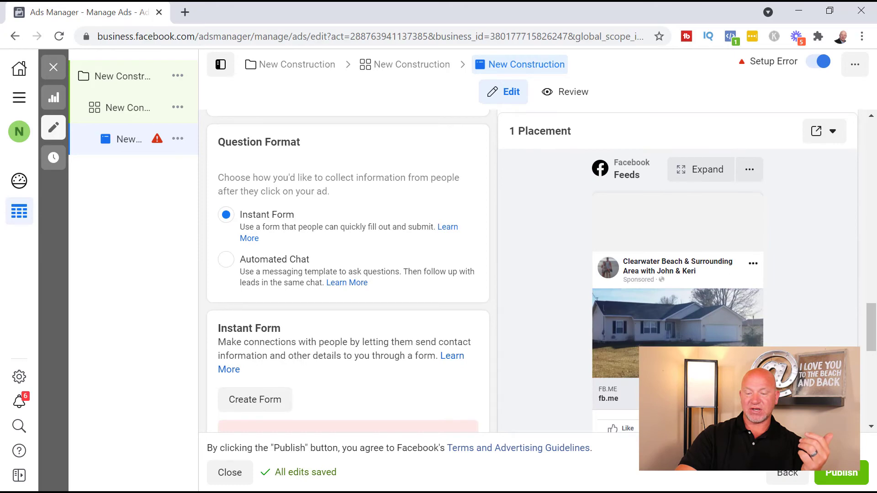
scroll(642, 338, down, 2)
scroll(639, 332, up, 1)
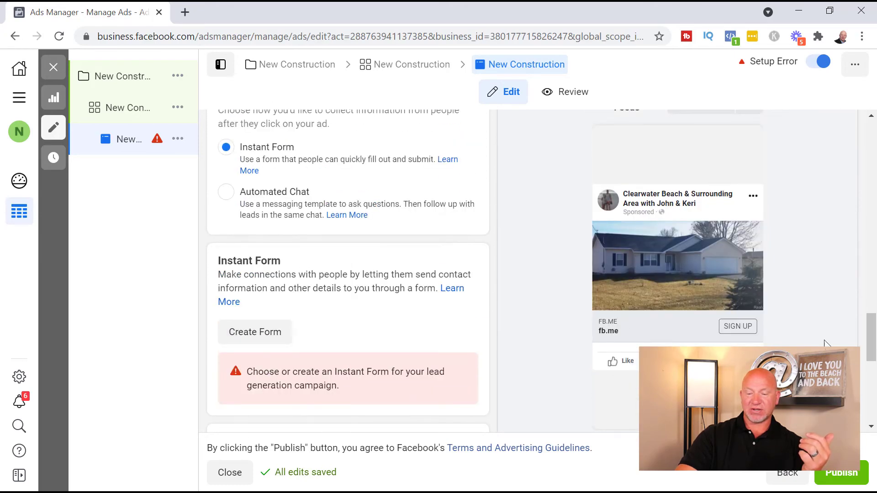
scroll(402, 292, up, 10)
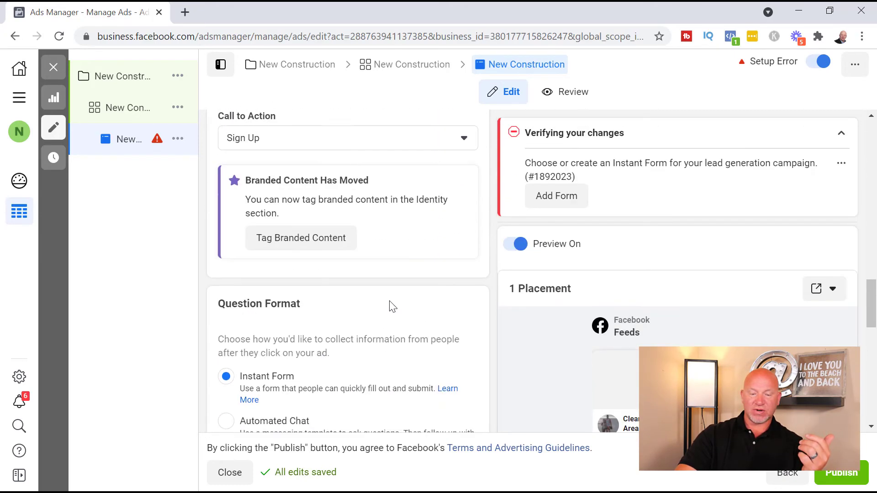
scroll(354, 306, up, 3)
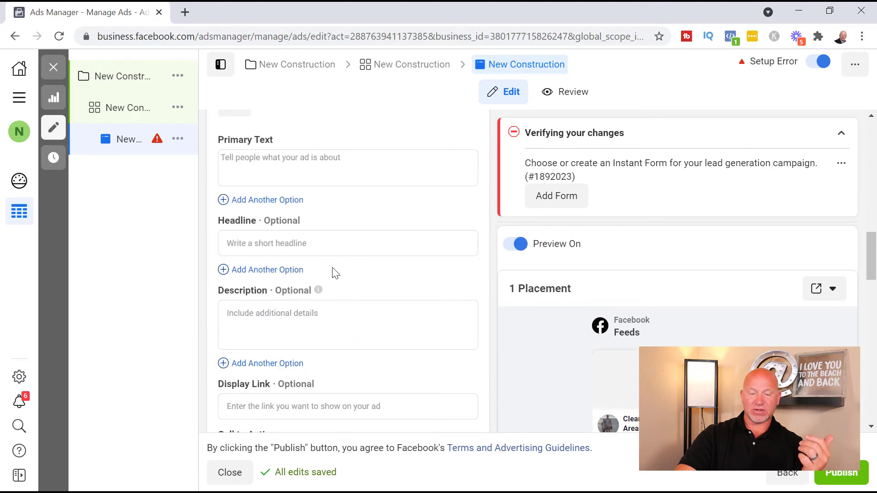
scroll(332, 265, up, 2)
click(328, 240)
text(check out this home)
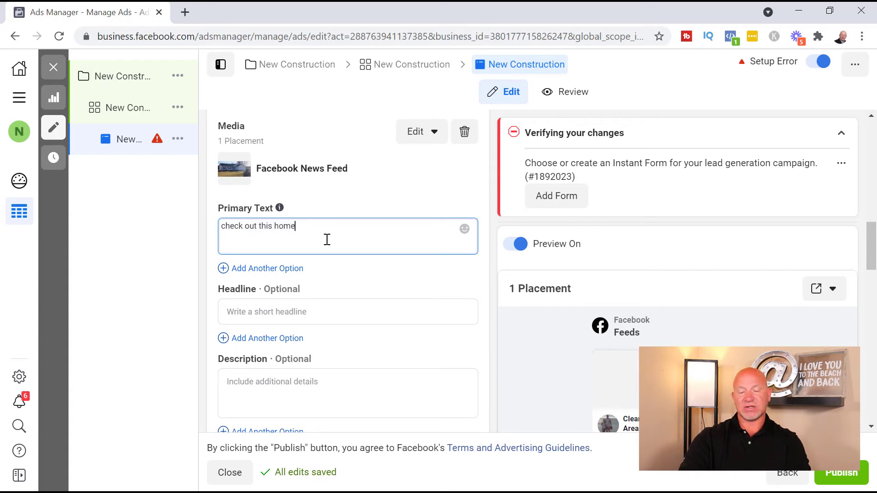
text( just hit )
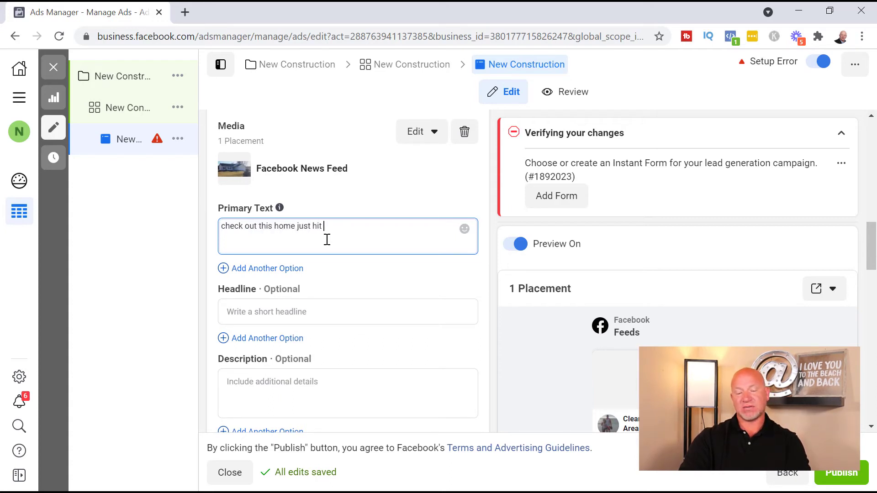
text(market be one f)
text(he)
key(BackSpace)
key(BackSpace)
text(the )
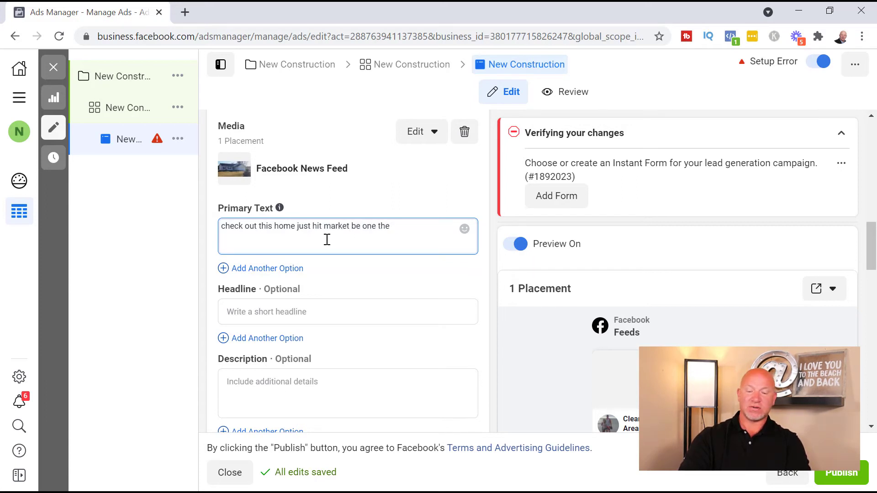
text(first to s)
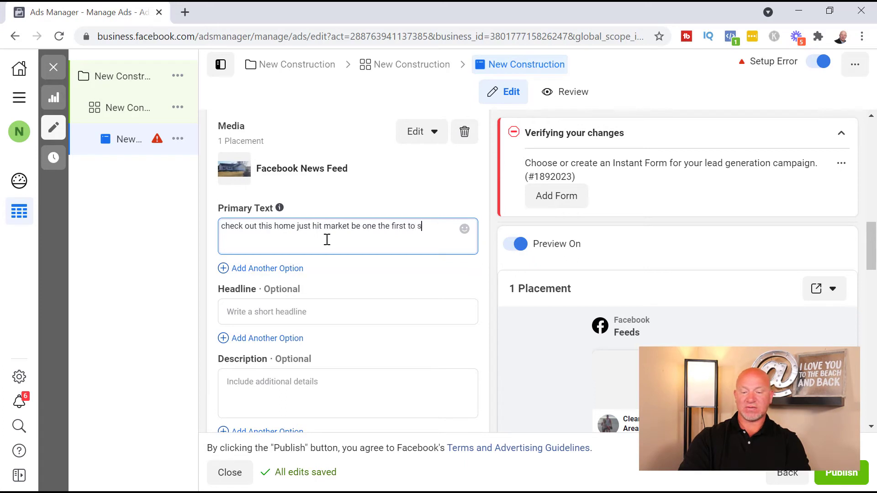
key(BackSpace)
key(BackSpace)
key(BackSpace)
key(BackSpace)
key(BackSpace)
key(BackSpace)
key(BackSpace)
text(g)
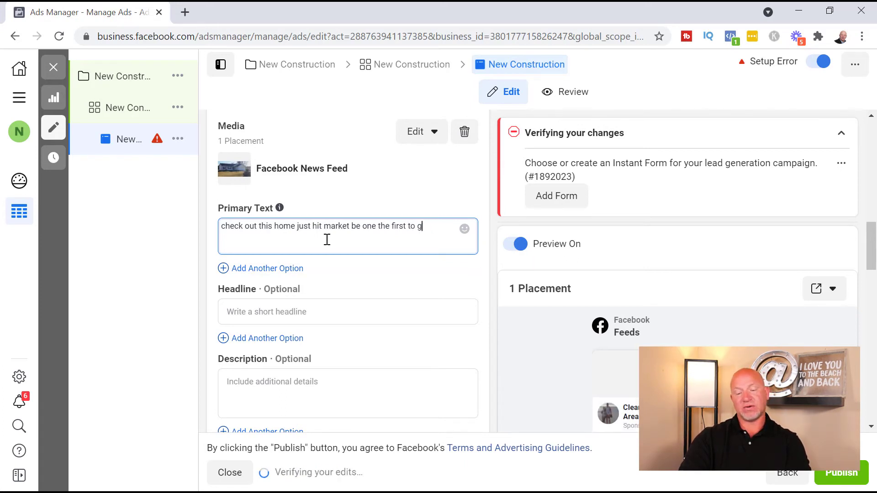
text(et notified when homes)
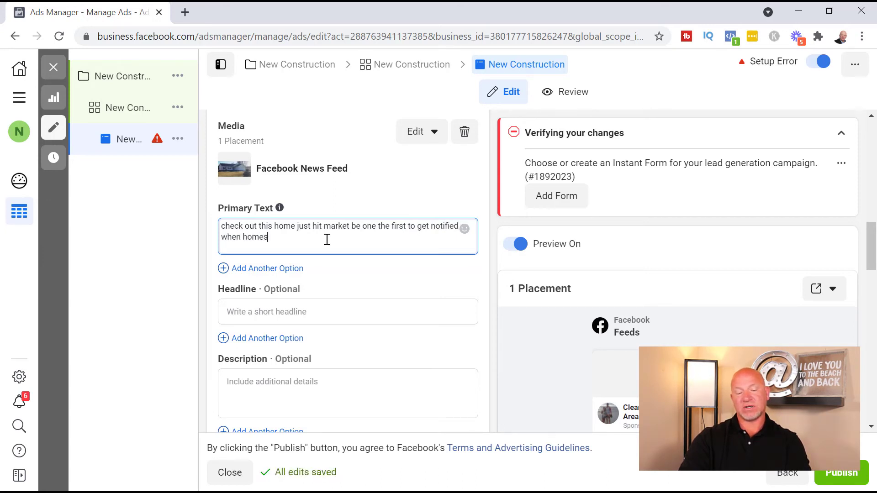
text( like this hit the market)
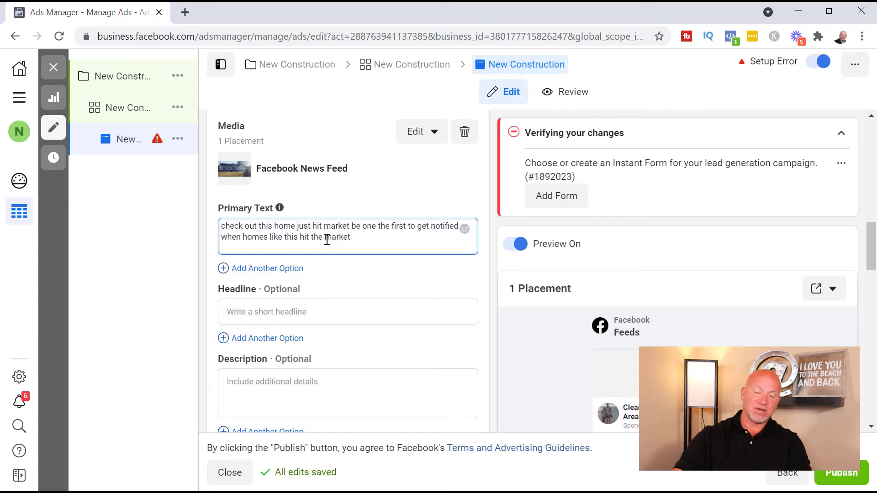
Enter "New Homes In Miami" as the ad's headline
mouse_move(309, 354)
click(253, 315)
text(New )
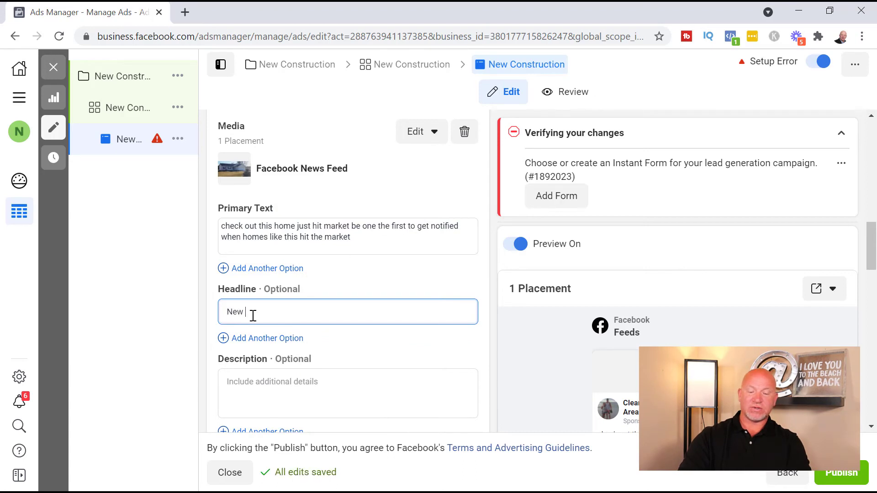
text(Homes In)
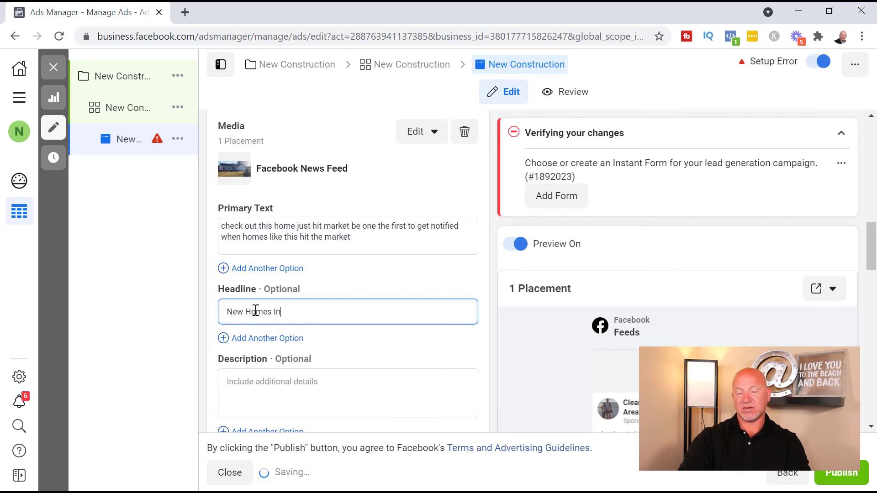
text( Miam)
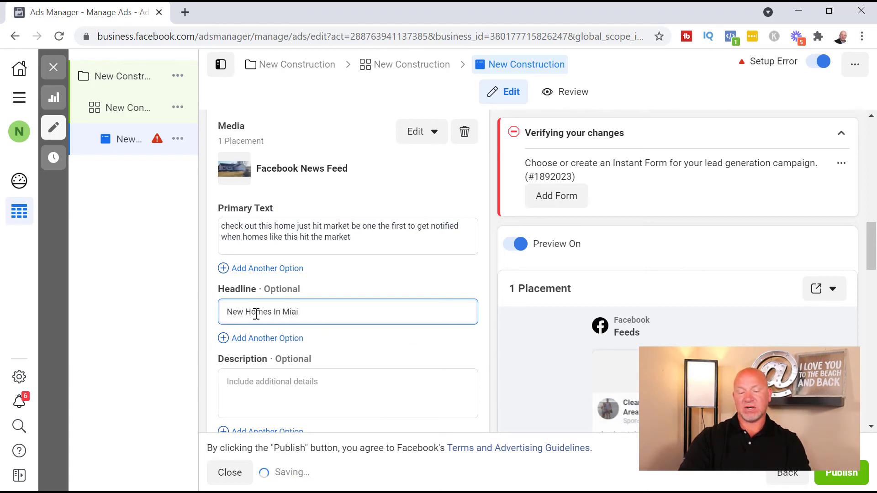
text(i)
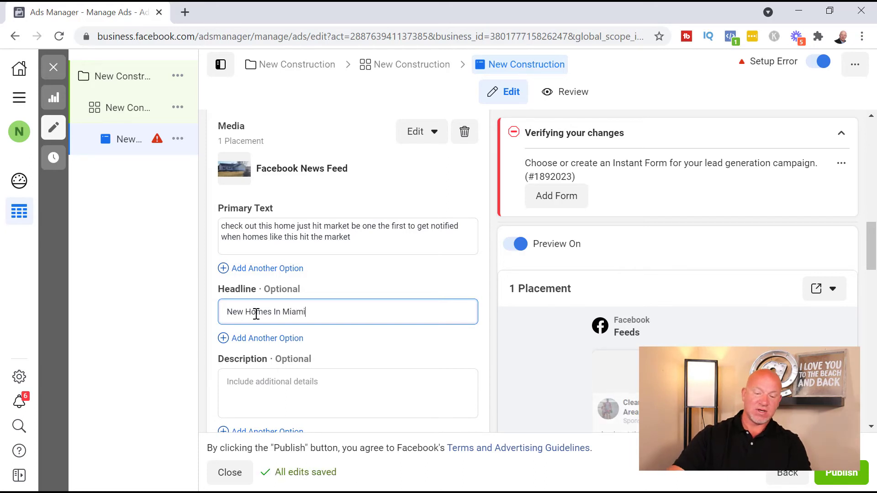
Leave the ad's optional description empty and set its call to action to Learn More
click(317, 405)
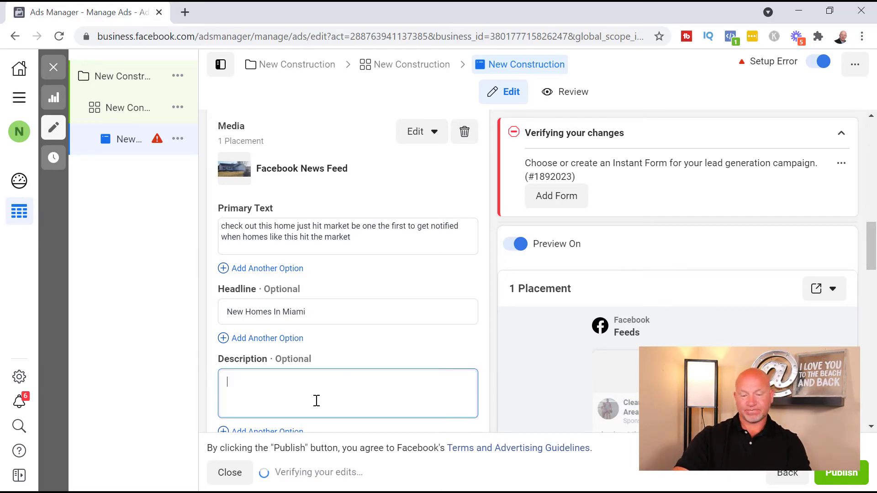
scroll(411, 352, down, 3)
scroll(347, 274, down, 3)
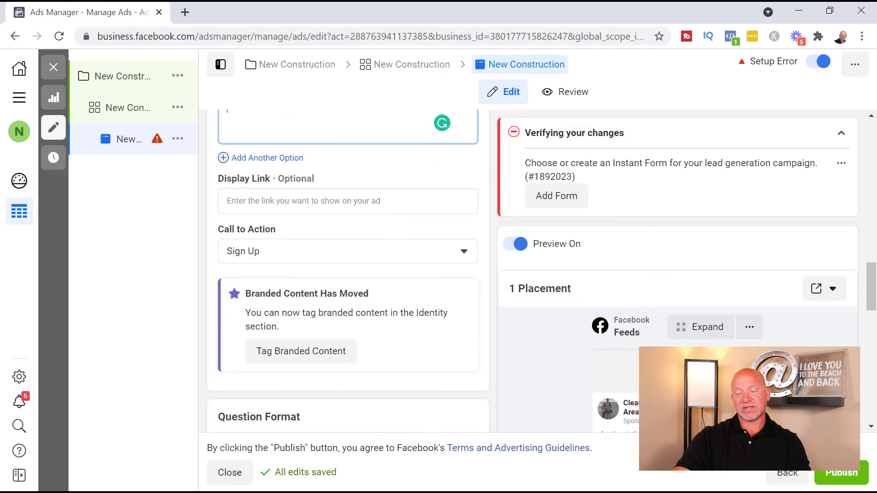
scroll(783, 323, down, 7)
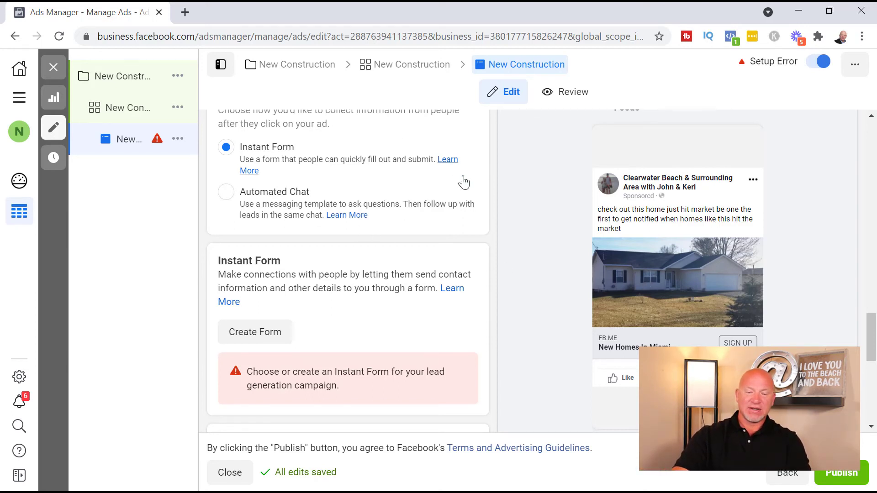
scroll(362, 243, up, 6)
scroll(402, 297, up, 3)
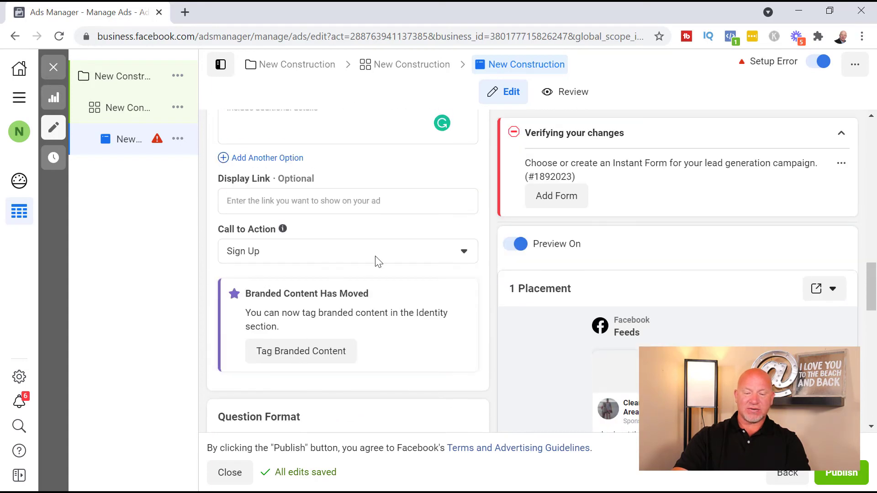
click(377, 256)
click(310, 421)
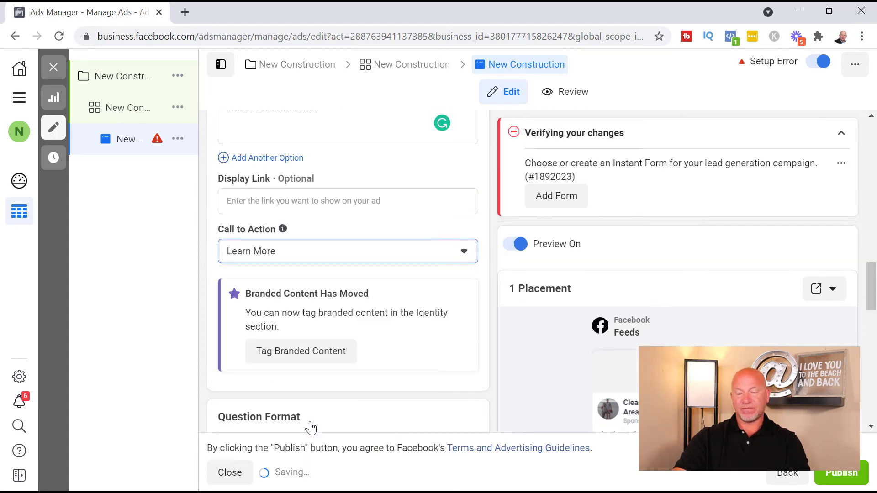
Start a new Instant Form for the ad and name it Miami Testing
scroll(660, 320, down, 10)
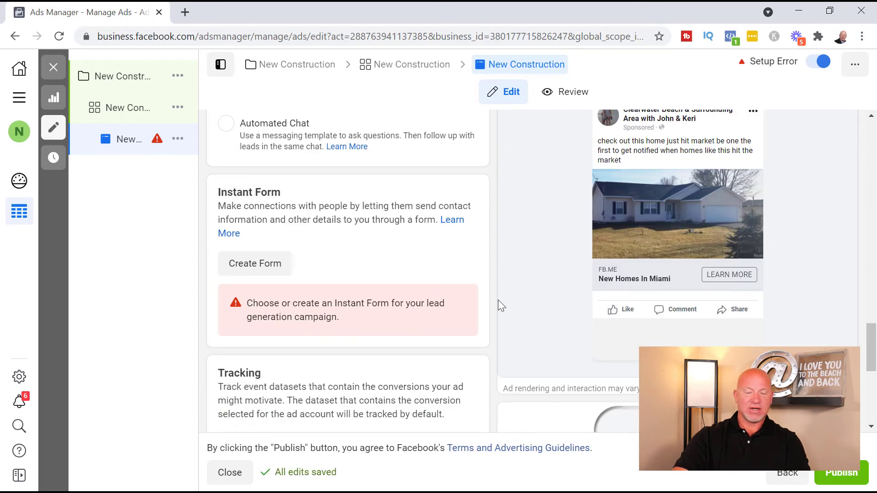
scroll(416, 282, up, 1)
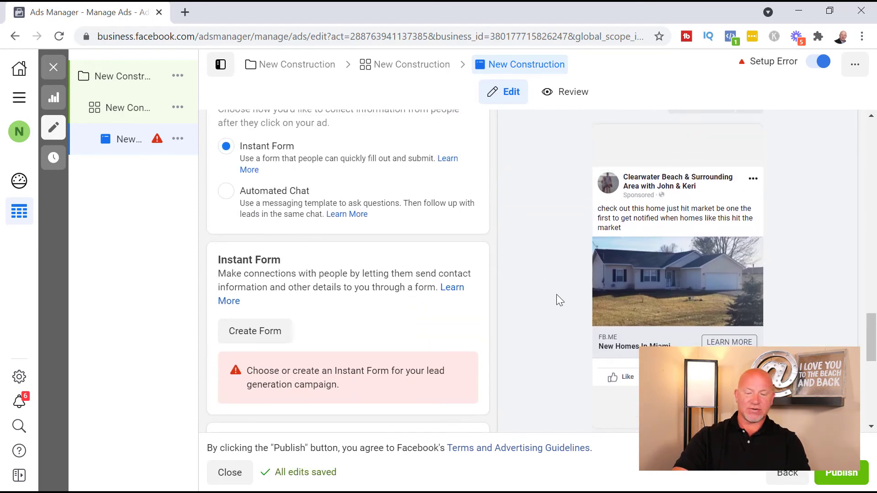
scroll(558, 297, down, 1)
click(274, 276)
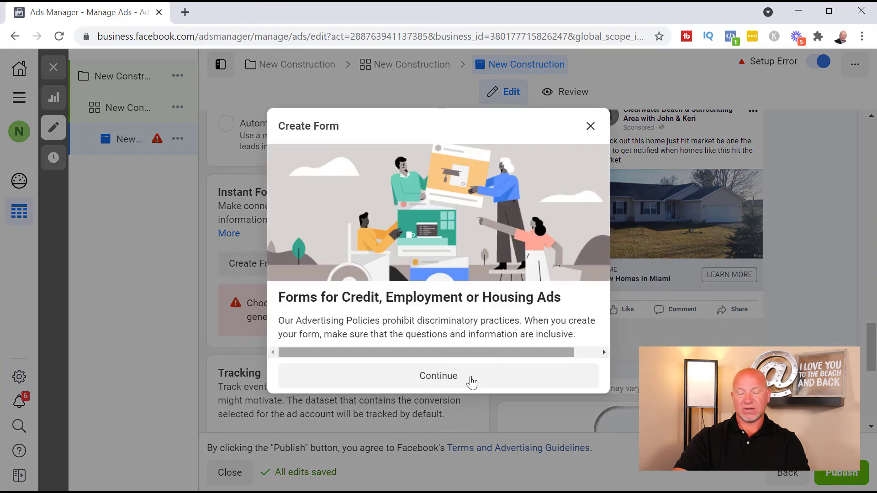
click(450, 387)
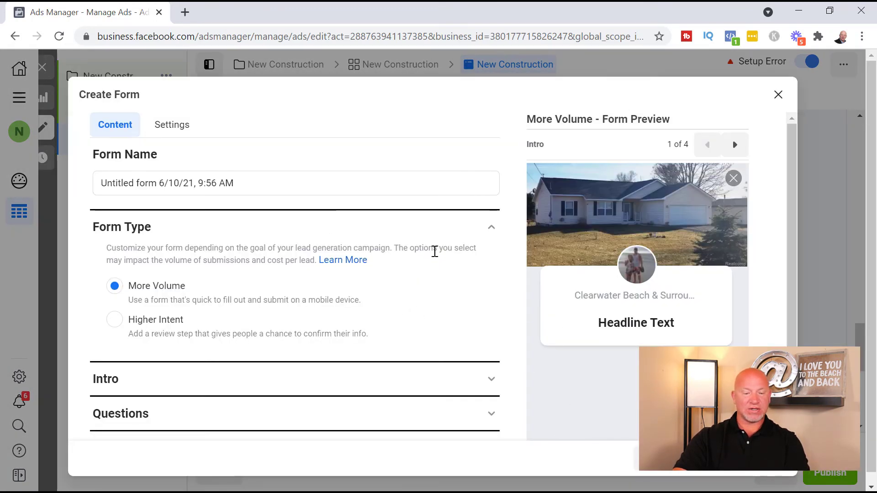
triple_click(261, 186)
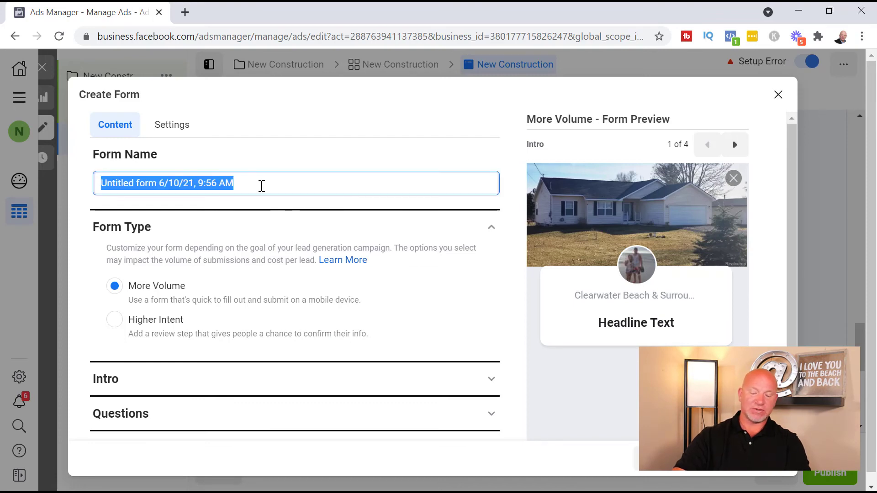
key(BackSpace)
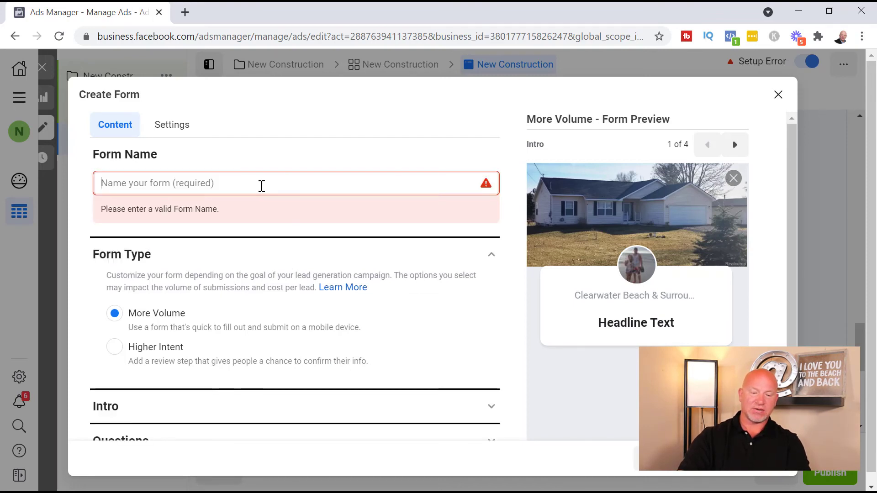
text(Miami Testing)
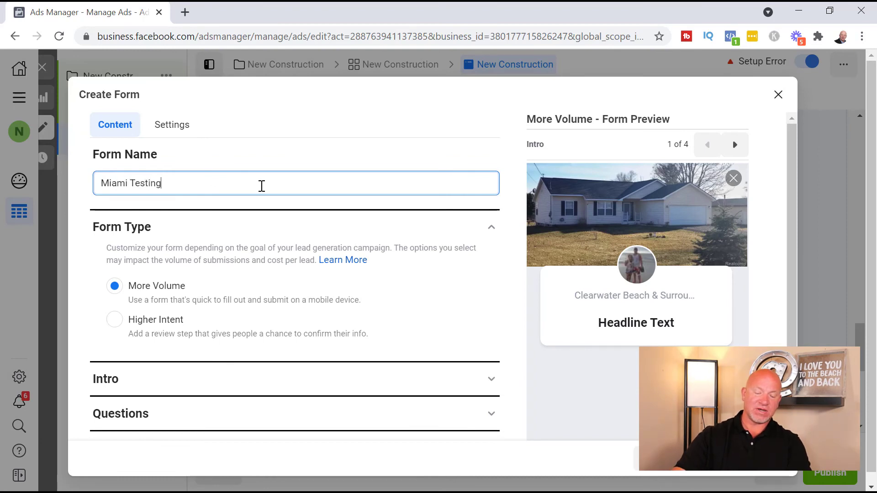
Expand the form's Intro section and review its background image and greeting options
click(459, 380)
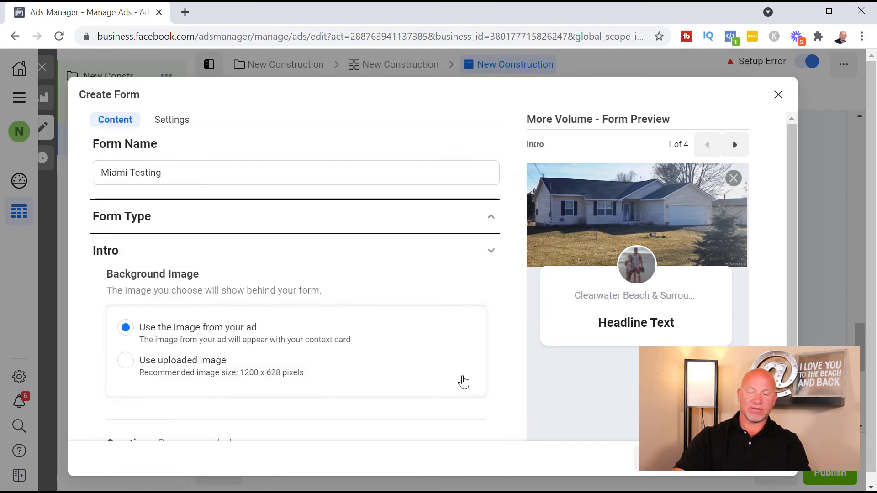
scroll(310, 323, down, 6)
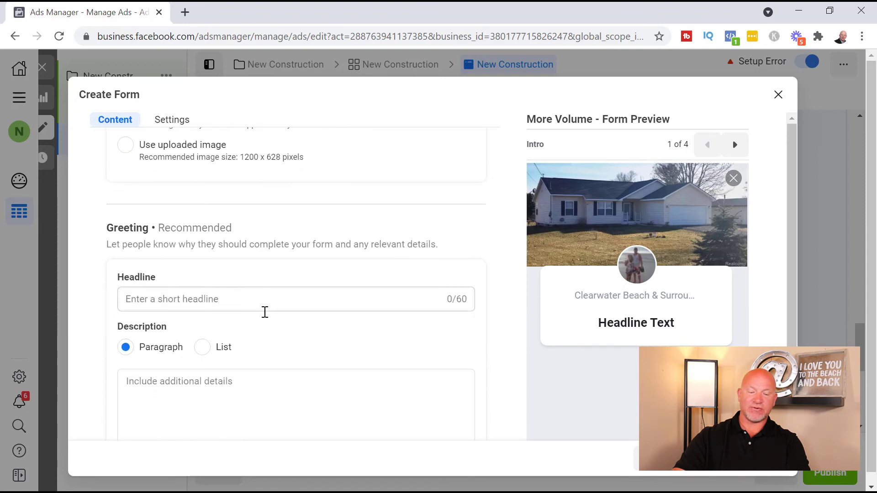
click(229, 241)
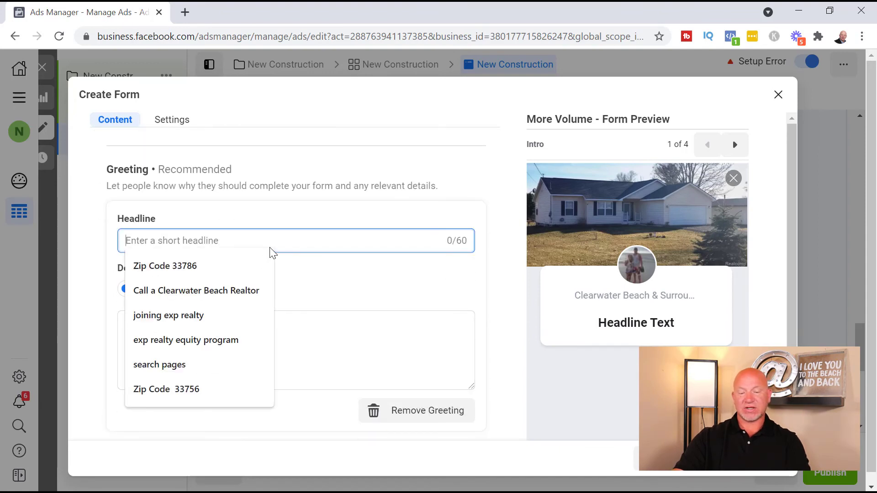
scroll(372, 311, down, 1)
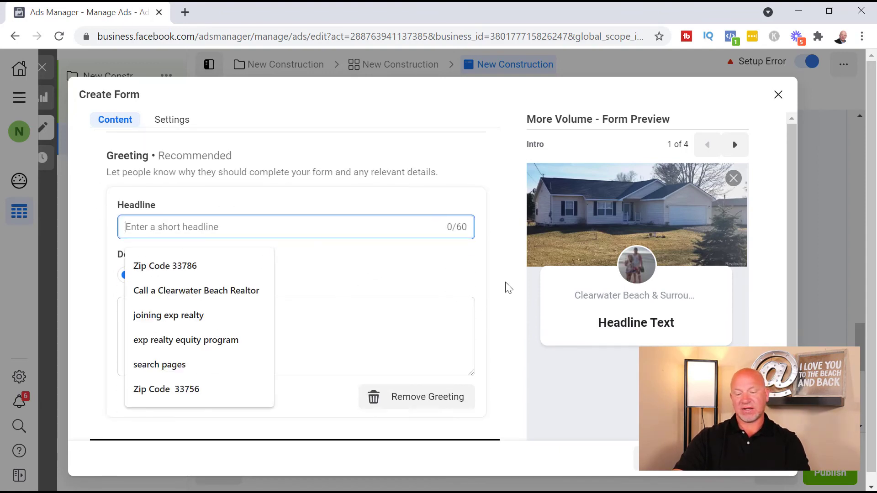
scroll(429, 361, down, 3)
Expand the form's Questions section and review the custom questions and prefilled contact fields
click(458, 349)
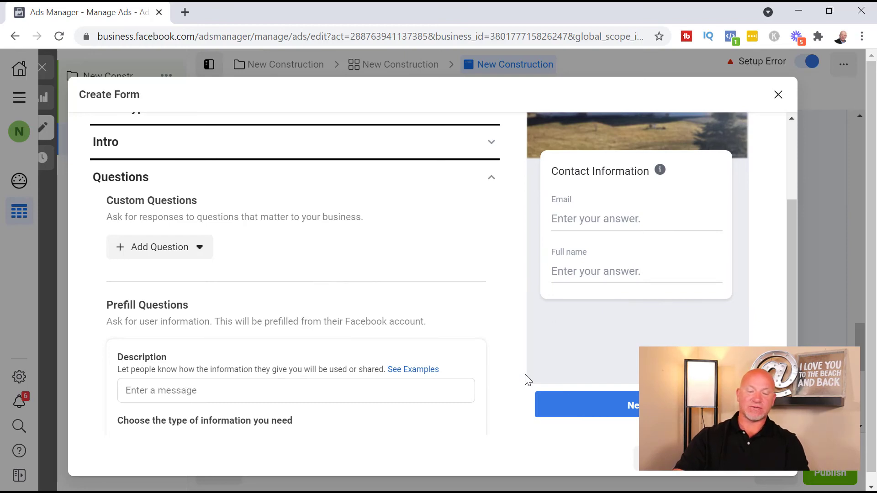
scroll(438, 352, up, 3)
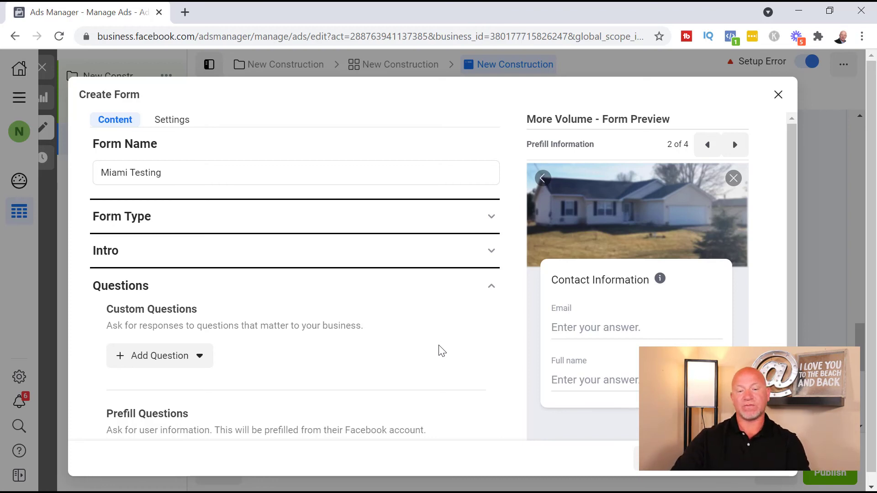
scroll(423, 325, down, 6)
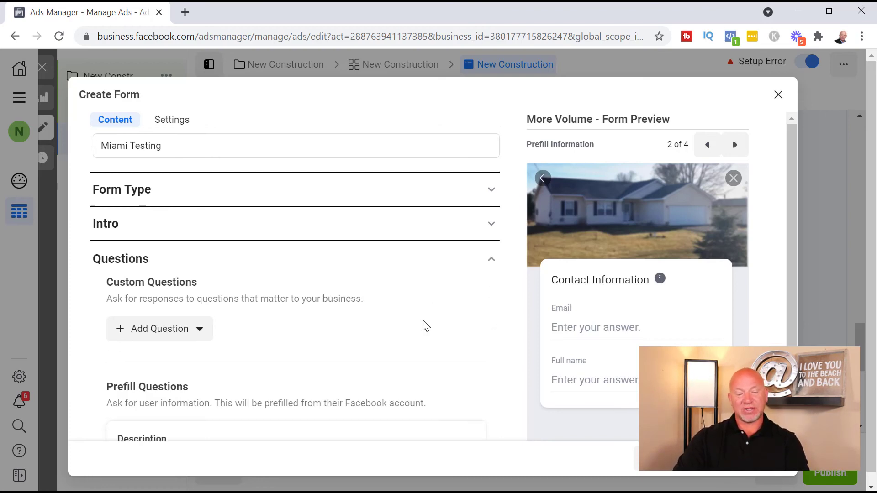
scroll(408, 316, down, 3)
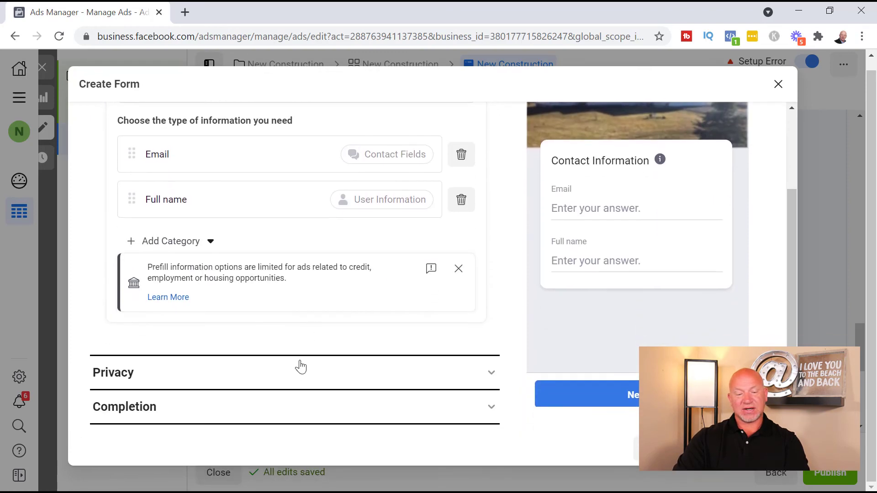
Add a Phone number contact field to the form's requested information
click(187, 242)
mouse_move(221, 273)
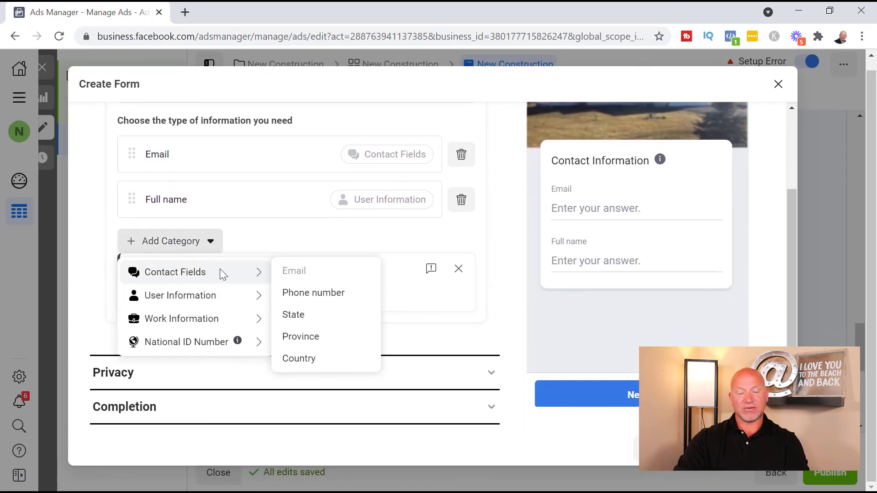
click(348, 295)
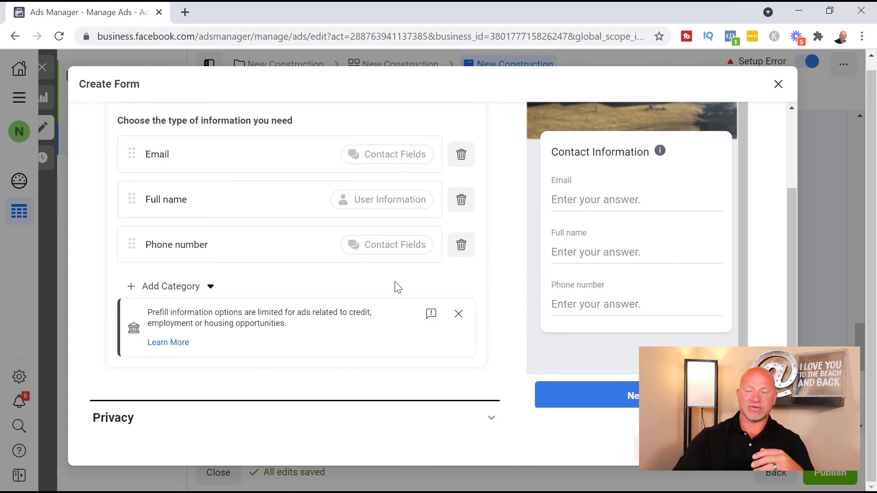
Expand the form's Privacy and Completion sections and review the policy link, custom disclaimer and thank-you message options
scroll(397, 285, down, 2)
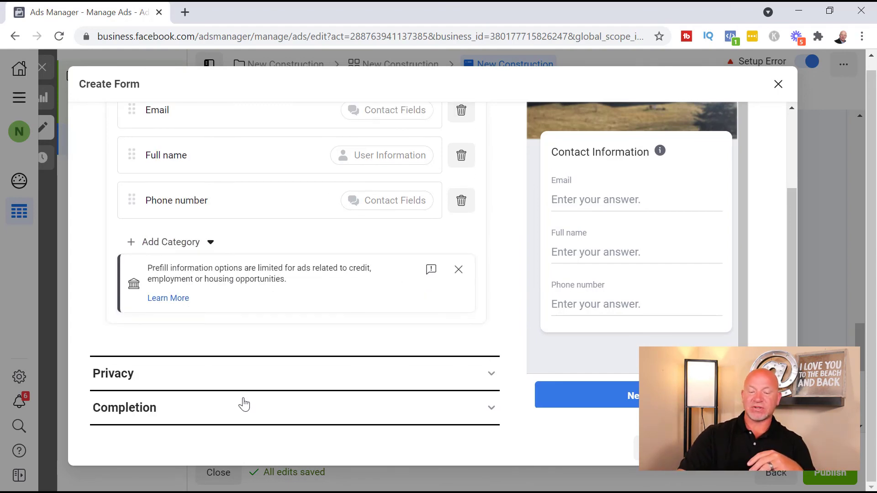
click(392, 373)
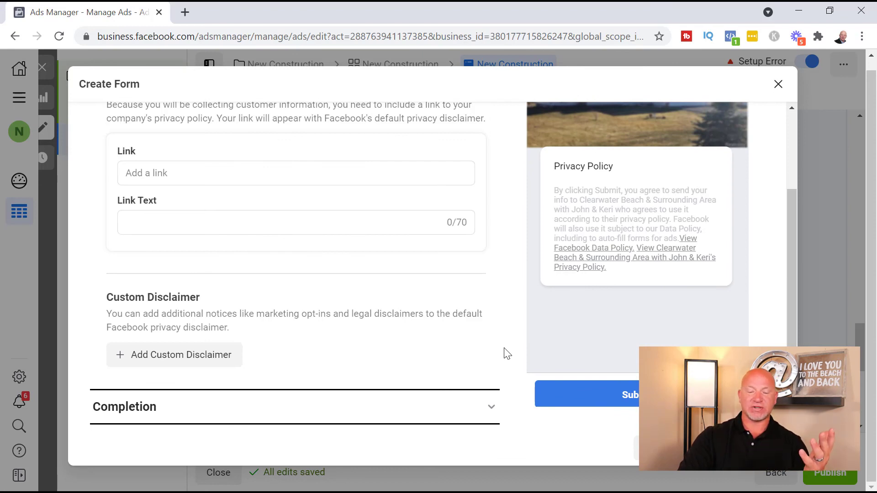
click(480, 407)
scroll(409, 310, up, 5)
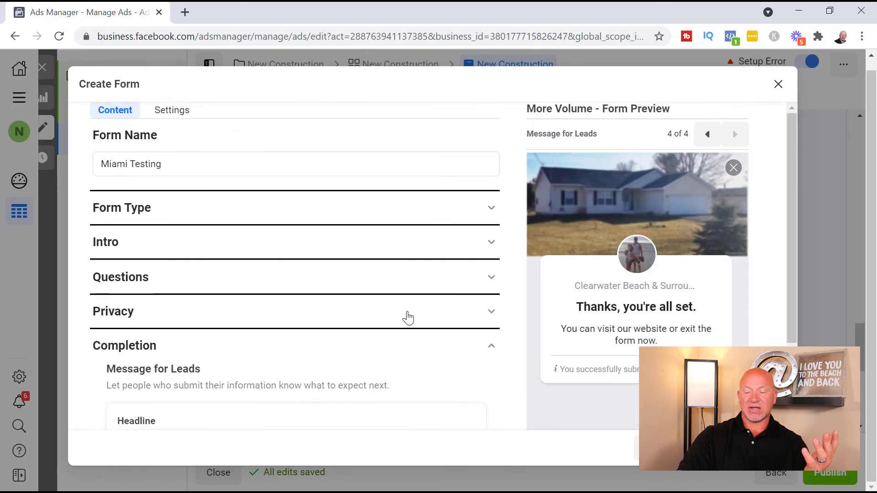
scroll(294, 265, down, 1)
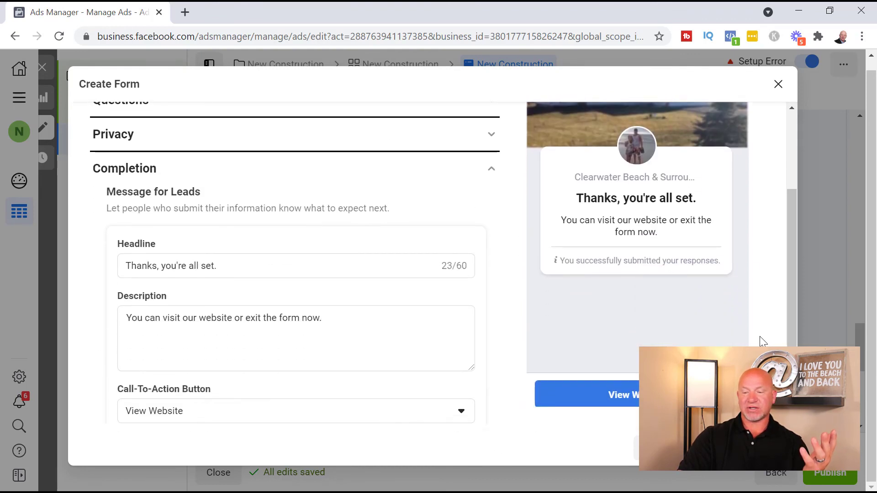
Close the Instant Form without saving it and review the ad's tracking and URL parameter options
click(779, 85)
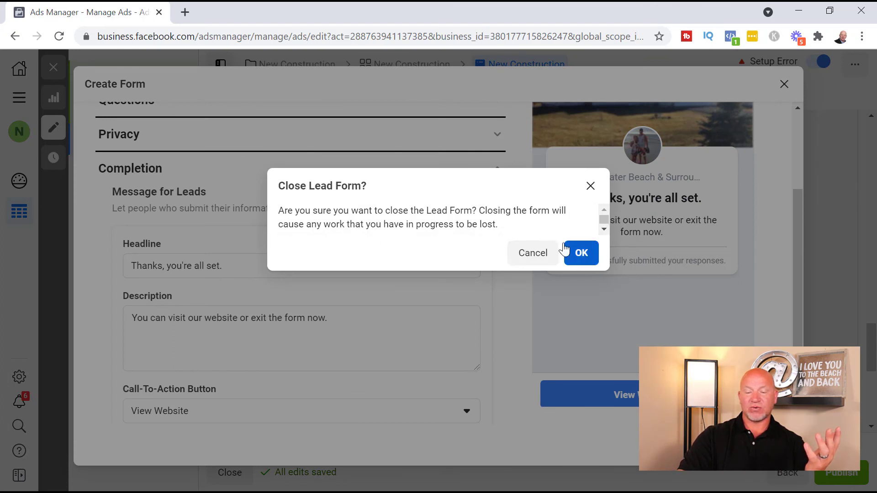
click(590, 252)
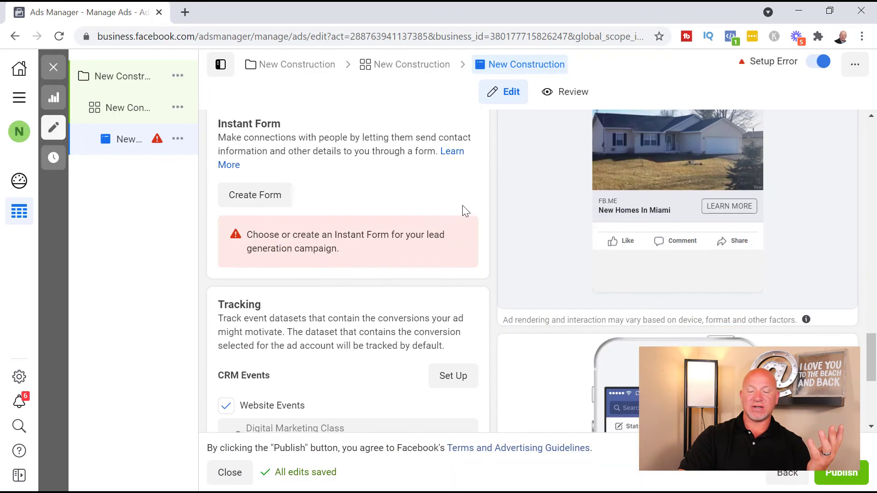
scroll(441, 220, down, 5)
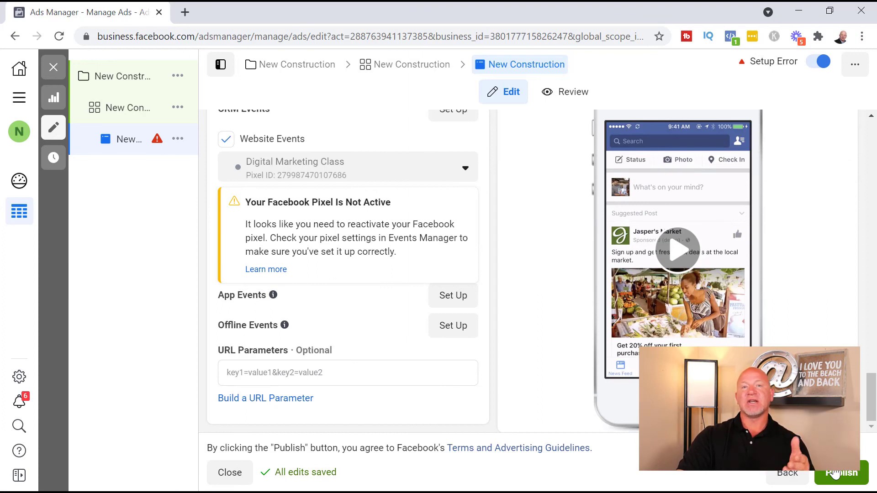
mouse_move(338, 350)
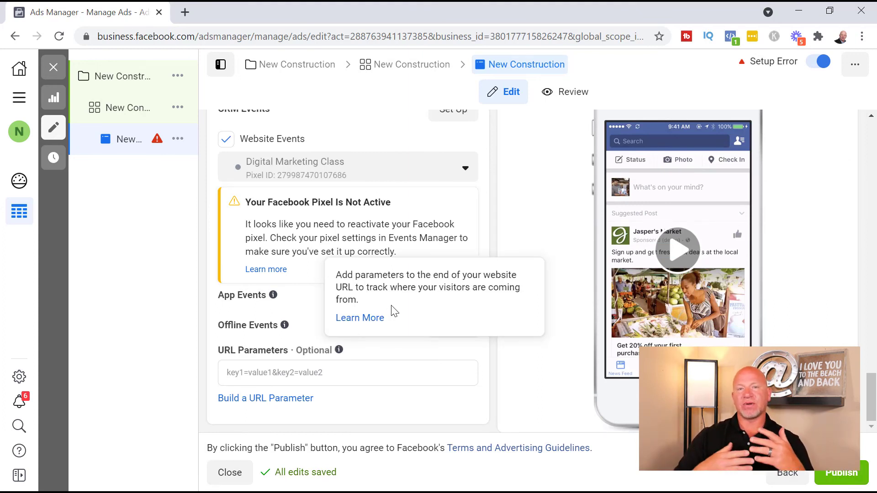